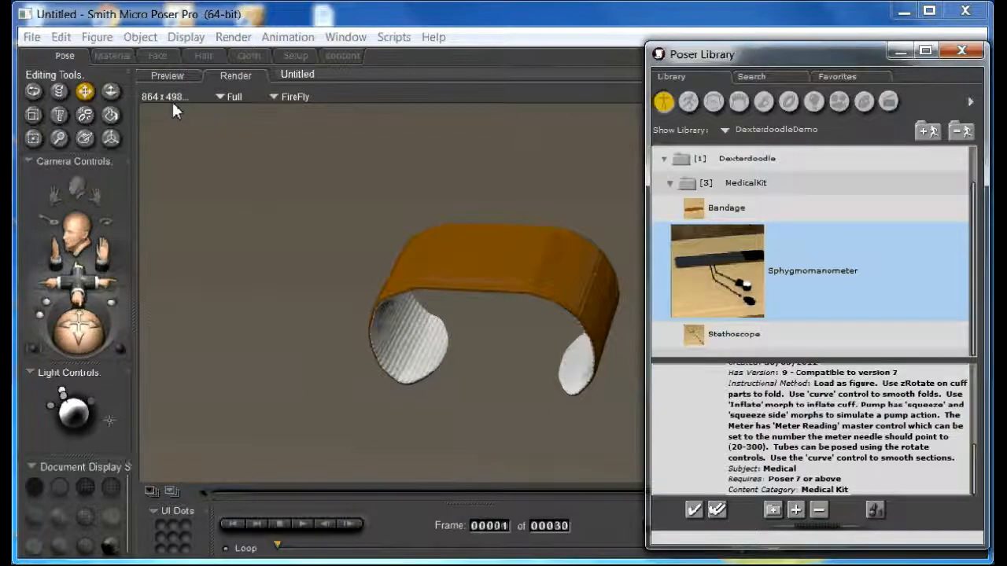
# Return to the preview of the scene and delete the Bandage 1 figure.
pyautogui.click(156, 75)
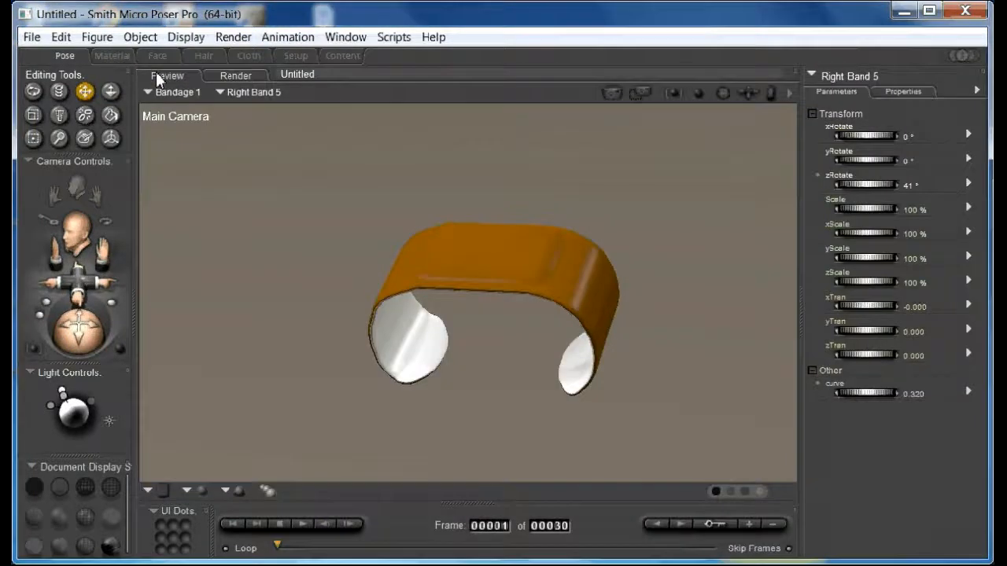
pyautogui.click(490, 255)
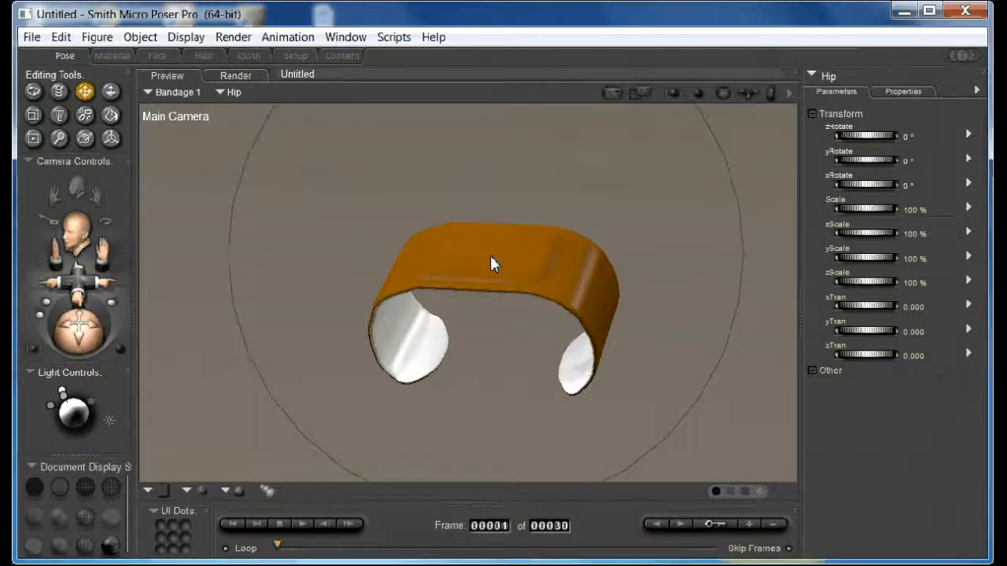
pyautogui.press('Delete')
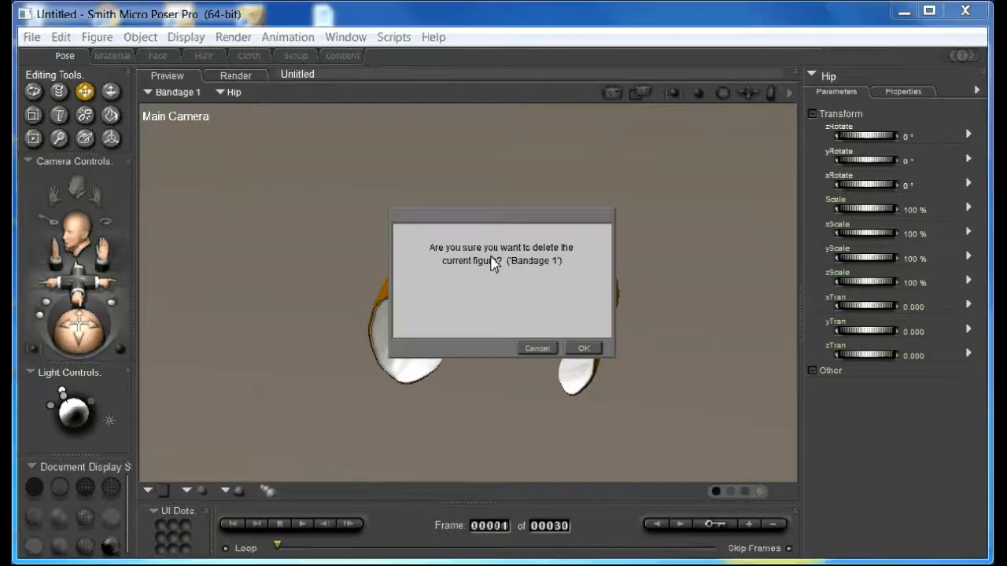
pyautogui.click(585, 348)
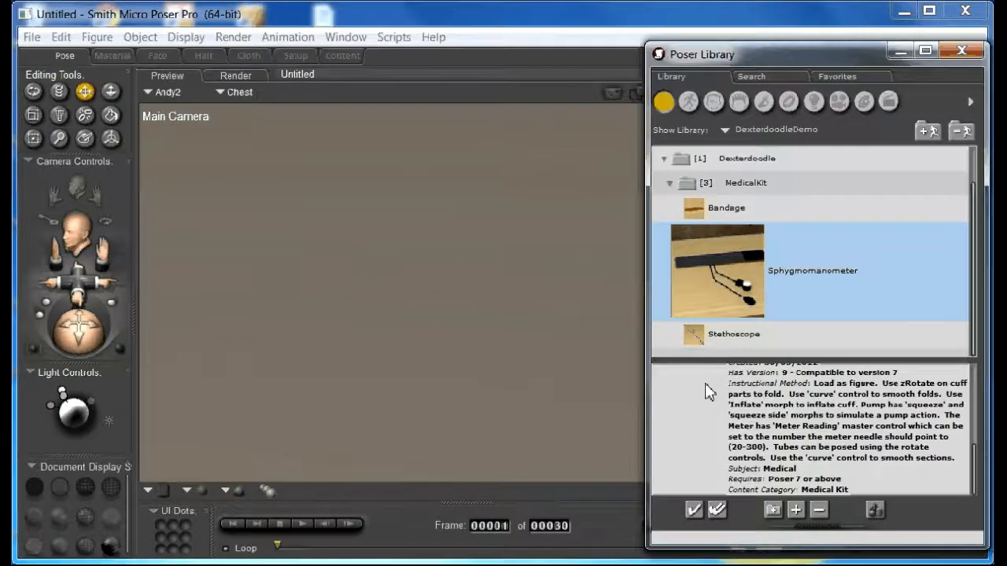
# Load the Sphygmomanometer figure from the MedicalKit folder of the library into the empty scene.
pyautogui.doubleClick(736, 264)
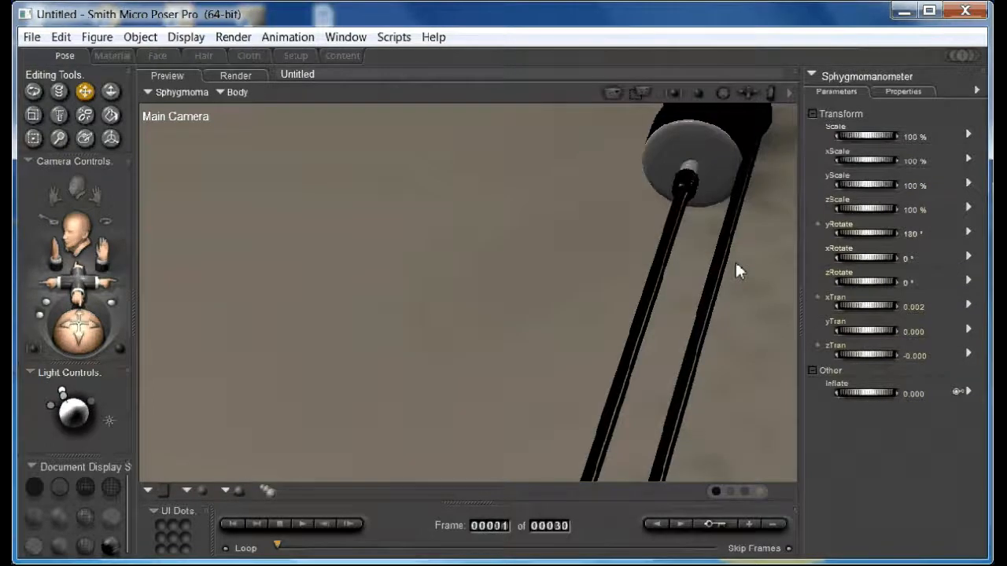
pyautogui.moveTo(78, 289); pyautogui.dragTo(83, 302)
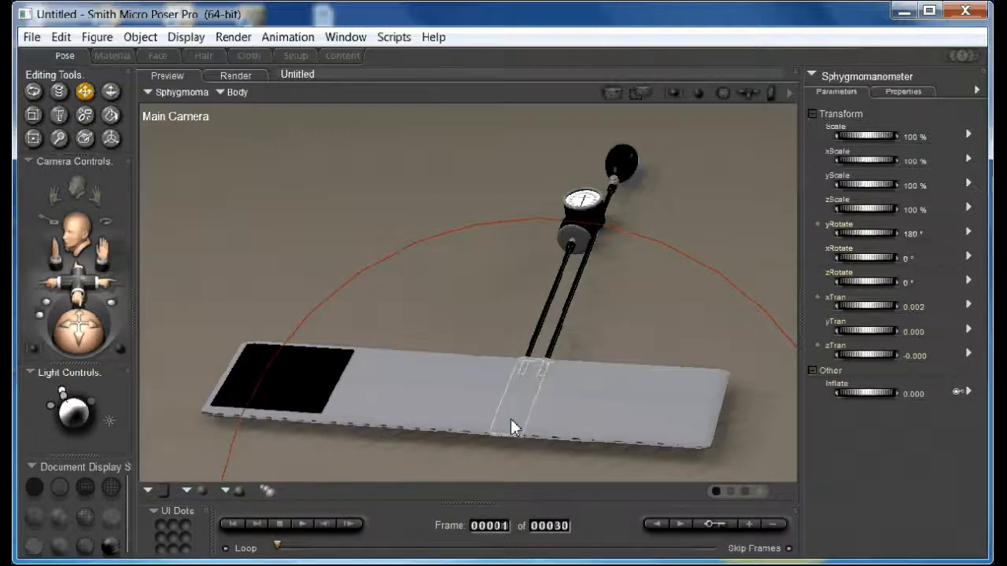
# Fold the left side of the cuff upward with zRotate -29° on Left Cuff 1 and -47° on Left Cuff 2.
pyautogui.click(526, 368)
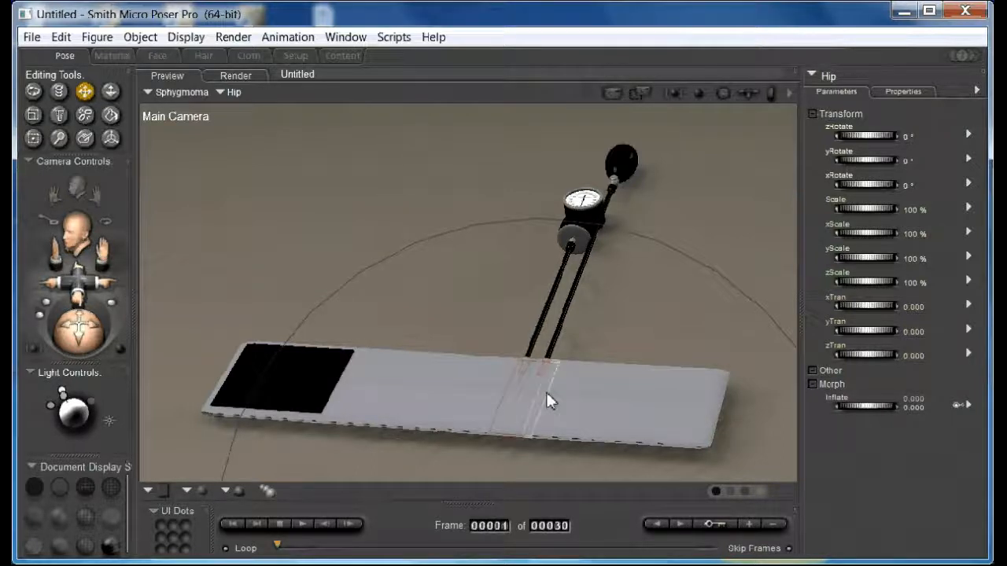
pyautogui.click(548, 401)
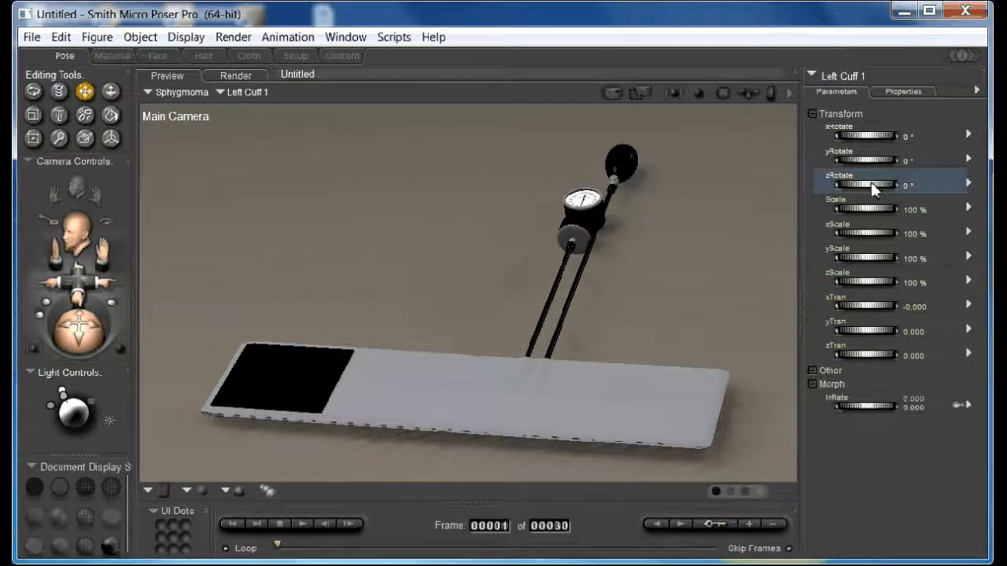
pyautogui.moveTo(871, 182); pyautogui.dragTo(822, 221)
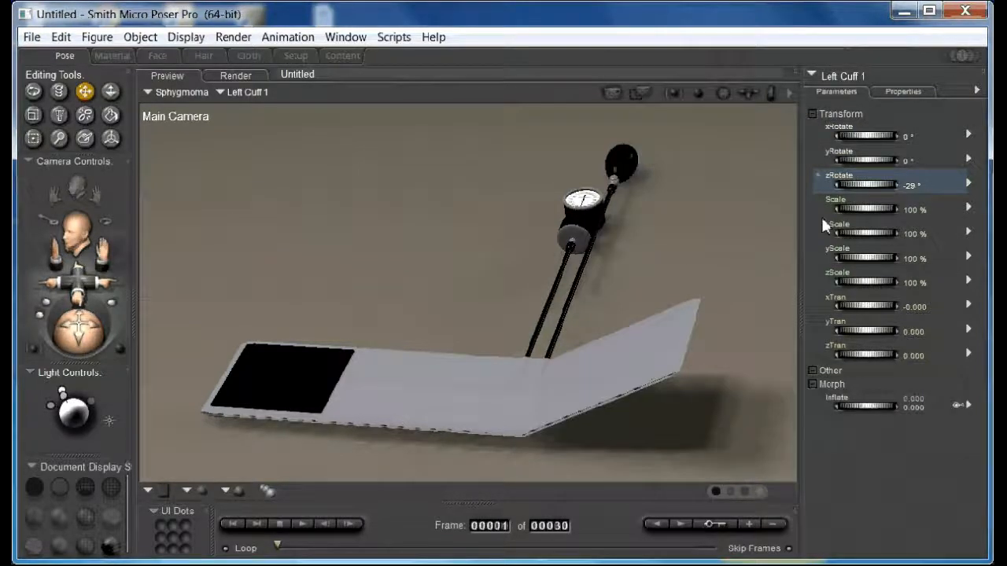
pyautogui.click(551, 404)
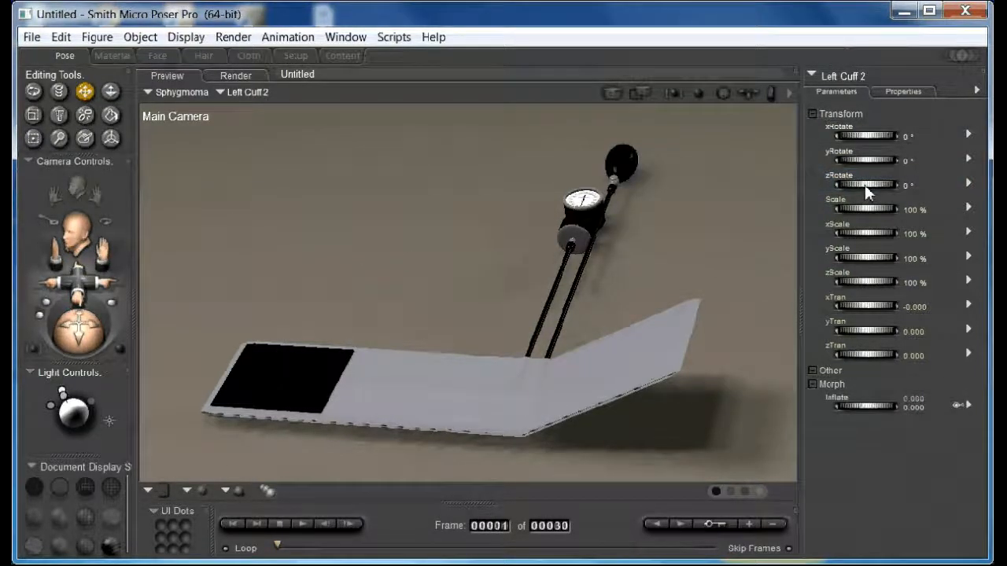
pyautogui.moveTo(868, 192); pyautogui.dragTo(697, 333)
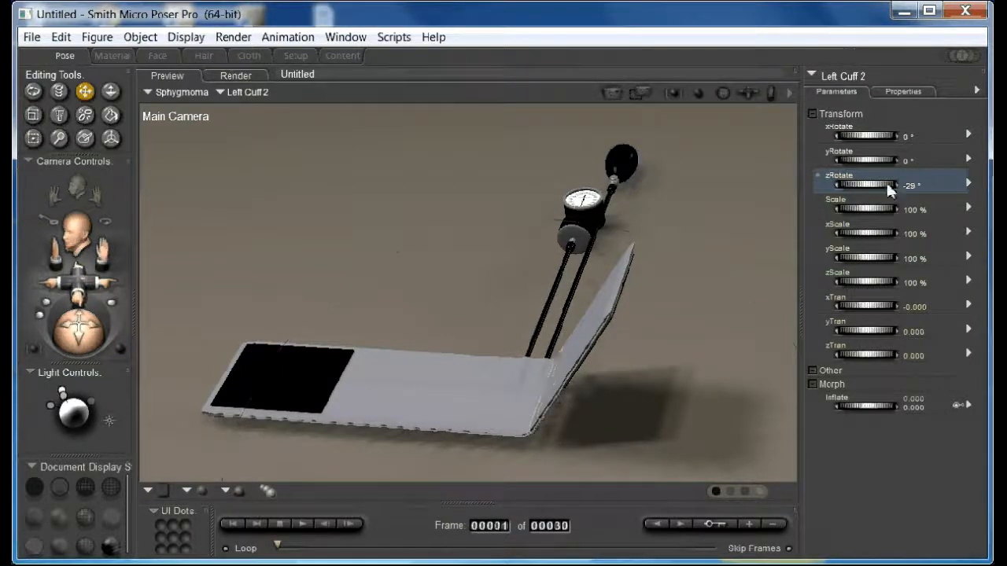
pyautogui.moveTo(886, 180); pyautogui.dragTo(604, 370)
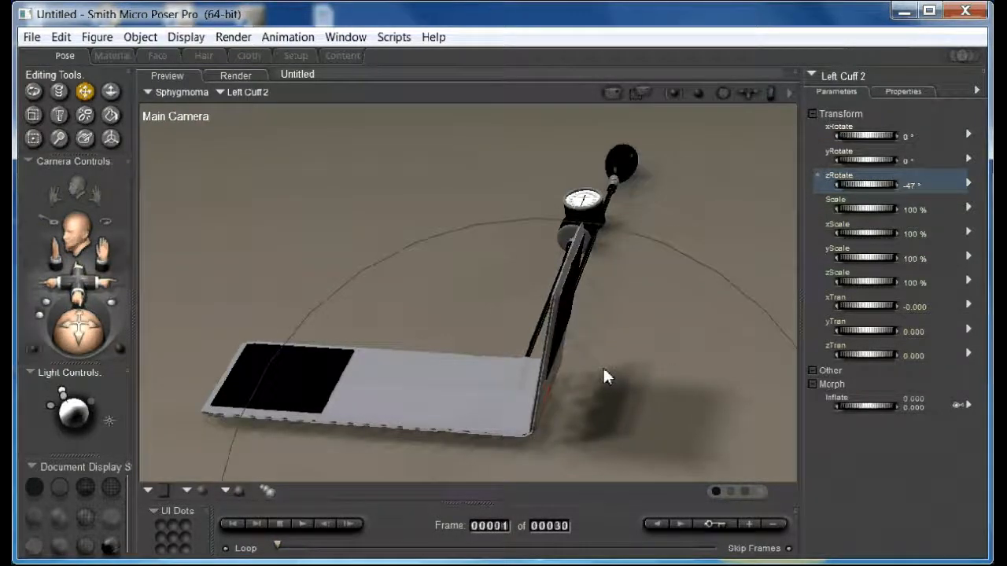
# Set zRotate of Left Cuff 3 to -30° and fold the adjoining left cuff section further inward.
pyautogui.click(543, 383)
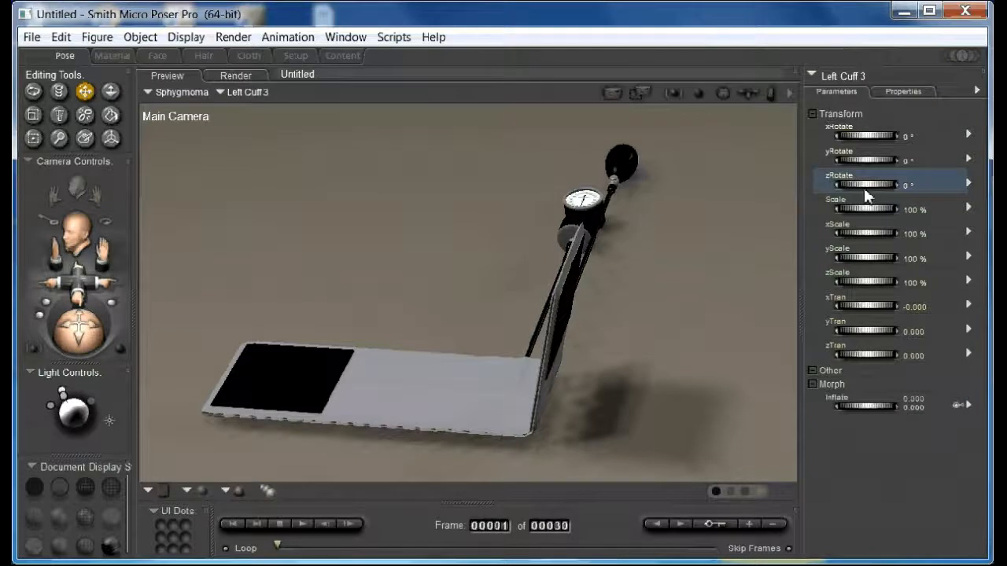
pyautogui.moveTo(865, 193); pyautogui.dragTo(638, 333)
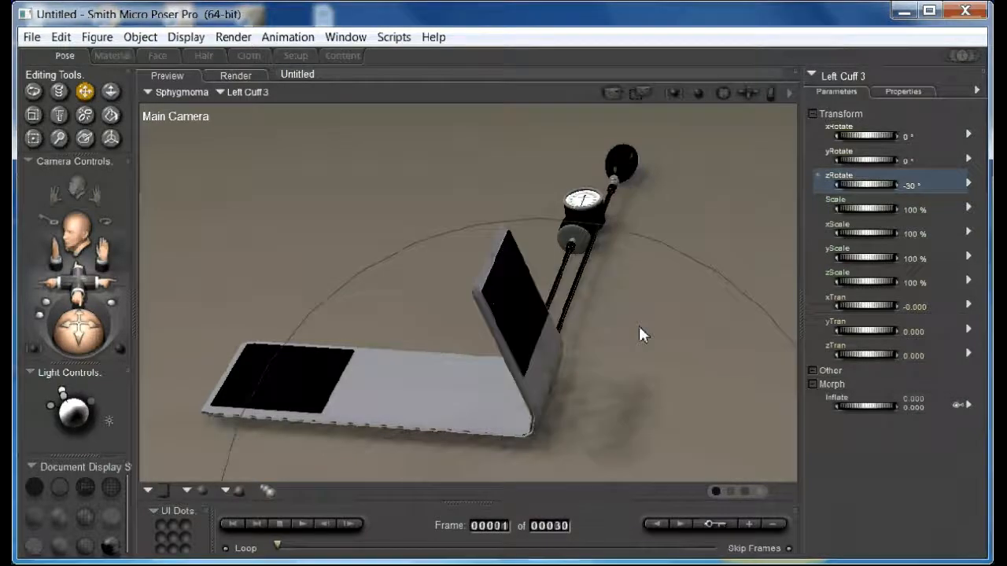
pyautogui.click(539, 364)
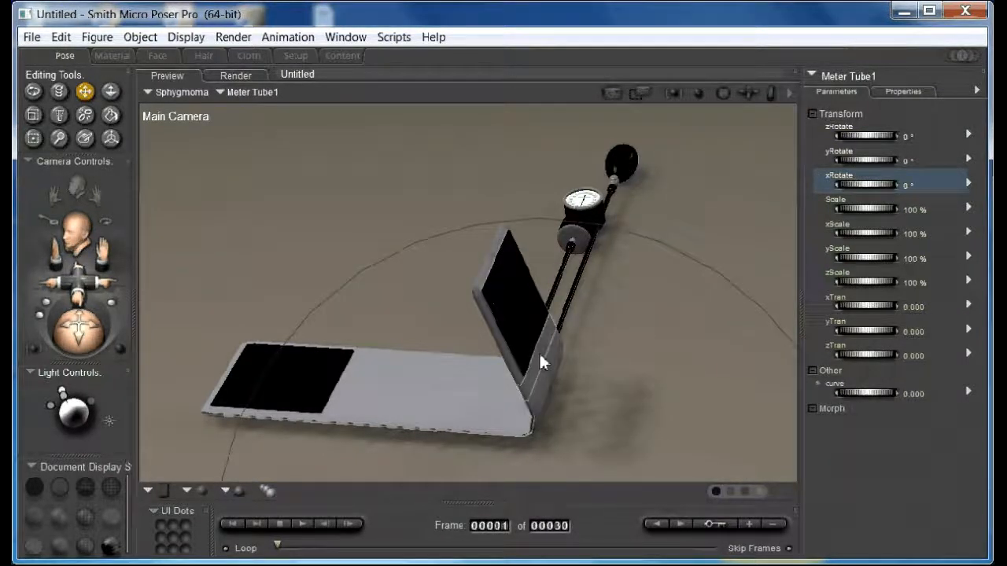
pyautogui.click(541, 358)
pyautogui.moveTo(870, 193)
pyautogui.mouseDown()
pyautogui.moveTo(886, 193)
pyautogui.moveTo(858, 186)
pyautogui.mouseUp()
# Fold up the right side of the cuff, giving Right Cuff 6 rotations of x -4°, y 1° and z 29°.
pyautogui.click(581, 350)
pyautogui.click(442, 395)
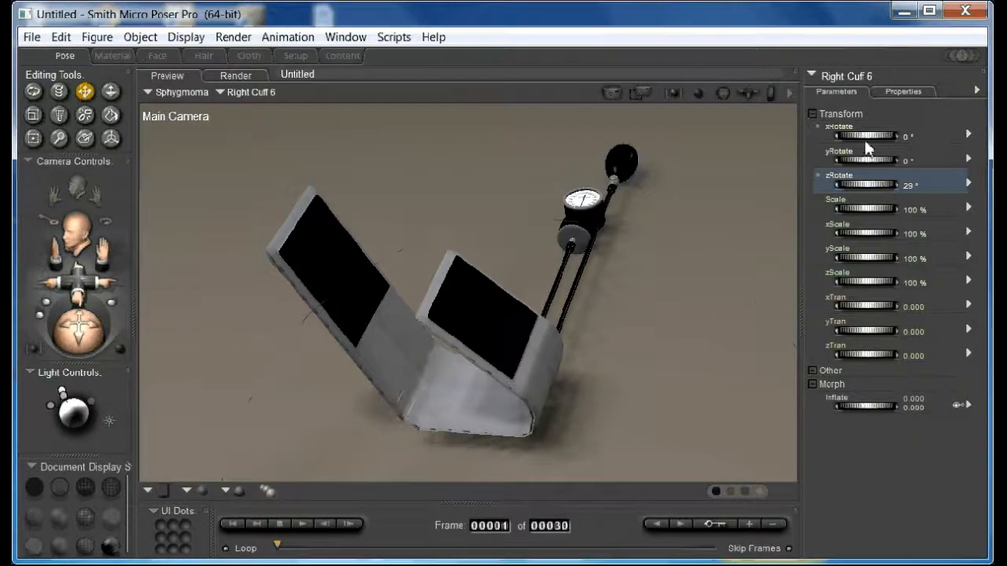
pyautogui.moveTo(865, 145); pyautogui.dragTo(860, 167)
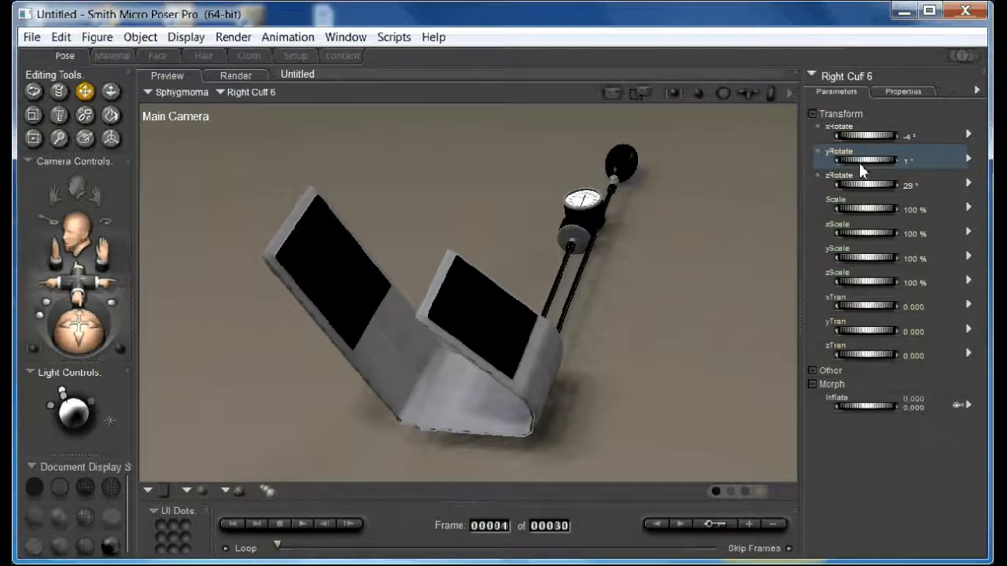
# Bend Pump Tube 5 to yRotate -26° with a curve of 0.720, and adjust the rotation of Pump Tube 6.
pyautogui.moveTo(102, 336); pyautogui.dragTo(81, 333)
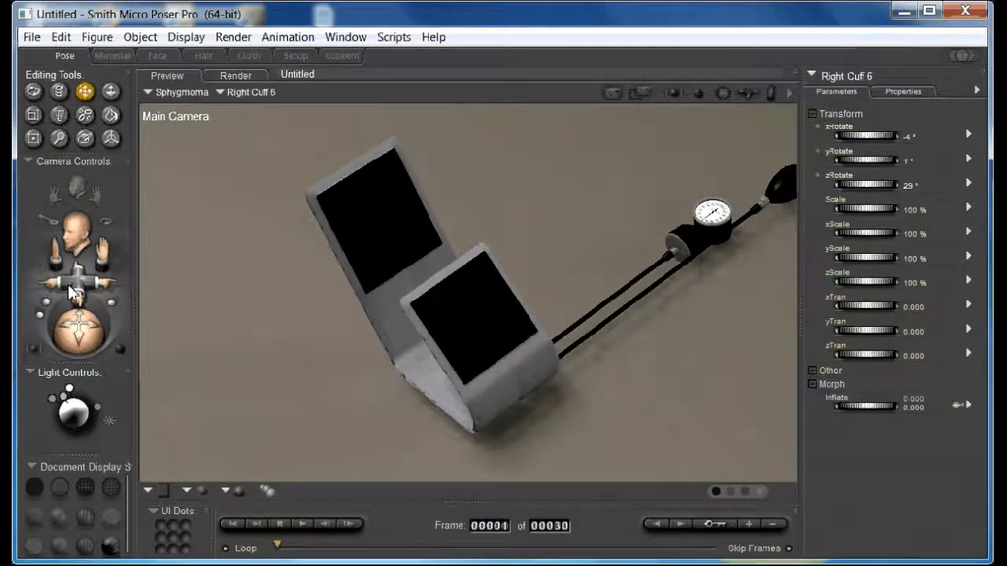
pyautogui.moveTo(77, 288); pyautogui.dragTo(96, 283)
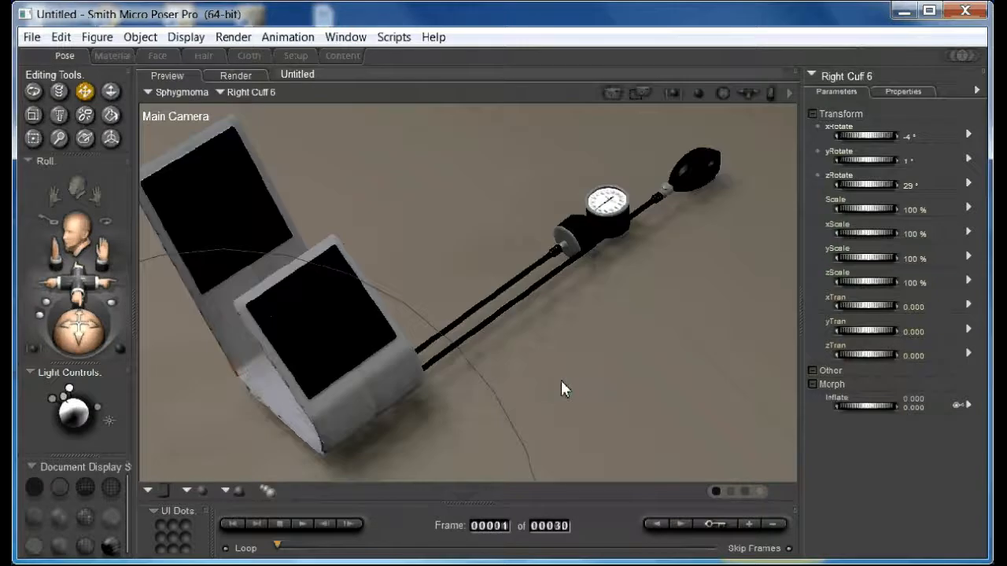
pyautogui.click(472, 333)
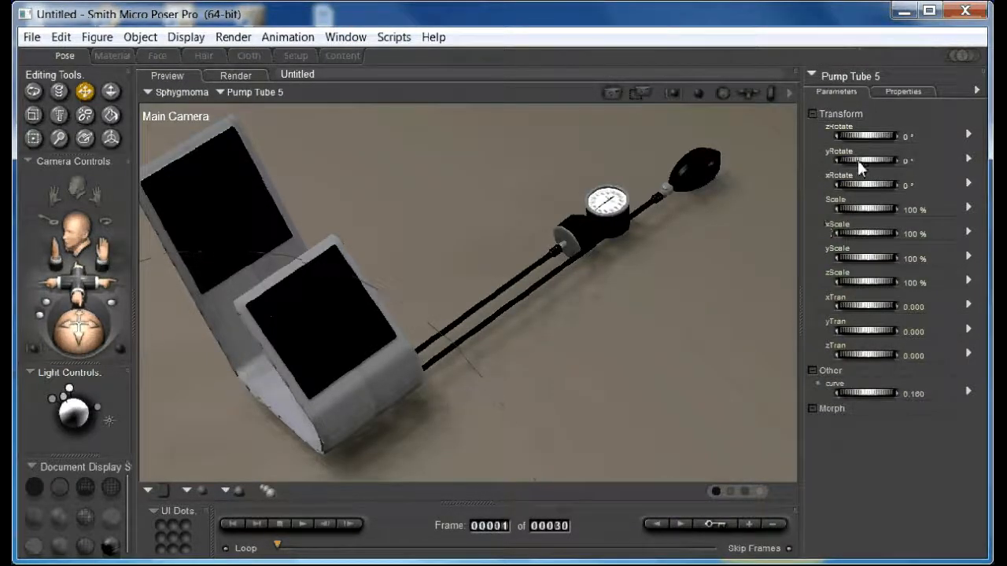
pyautogui.moveTo(858, 159); pyautogui.dragTo(838, 166)
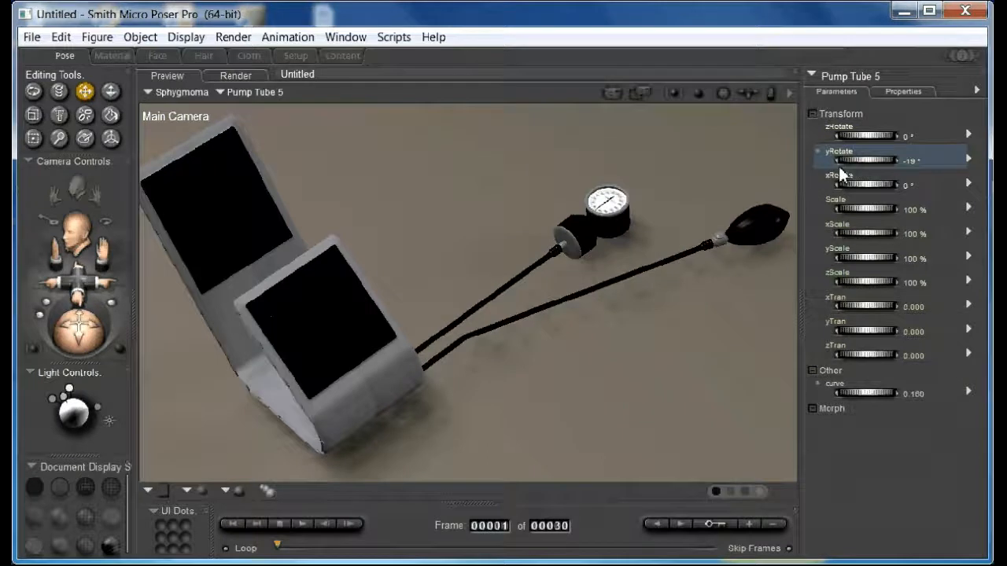
pyautogui.moveTo(852, 394); pyautogui.dragTo(859, 395)
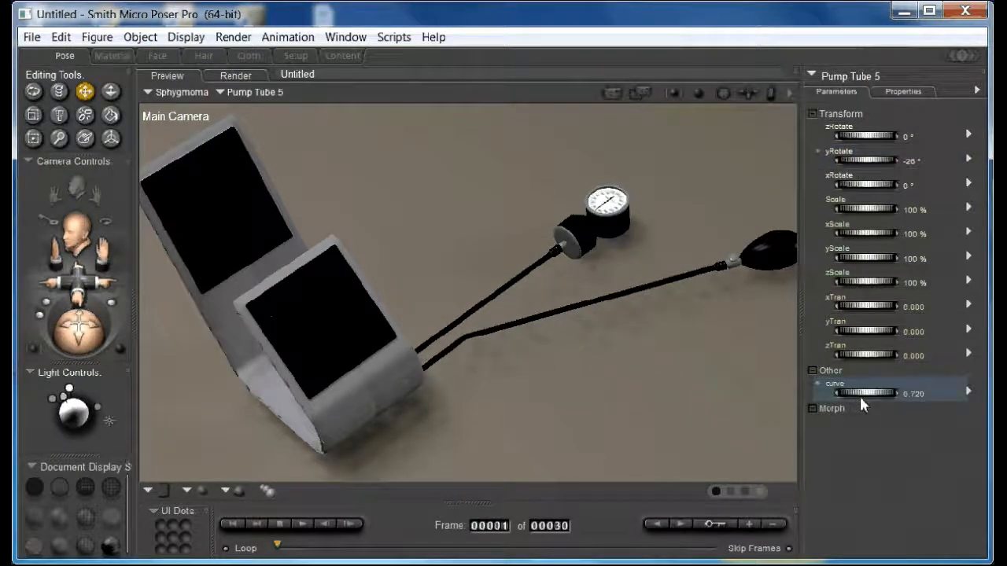
pyautogui.click(495, 323)
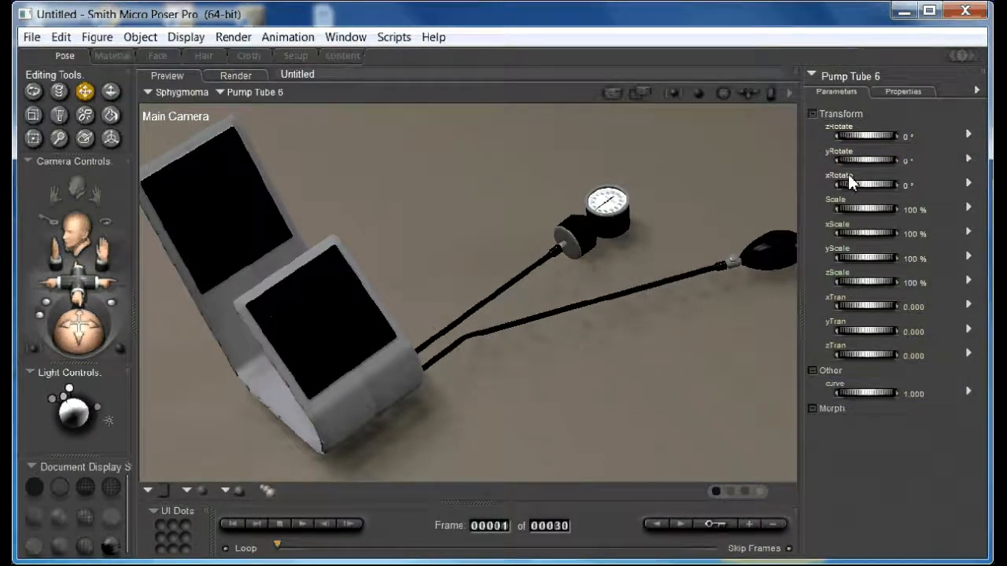
pyautogui.moveTo(850, 183); pyautogui.dragTo(830, 168)
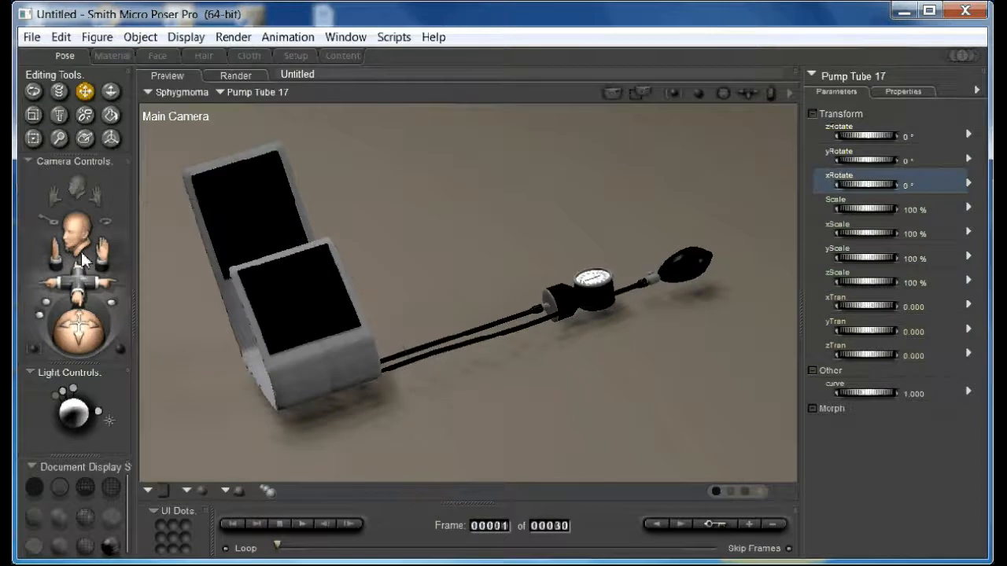
# From the Top camera, pull the pump out to one side and swing the meter to the other by bending their tubes.
pyautogui.click(64, 163)
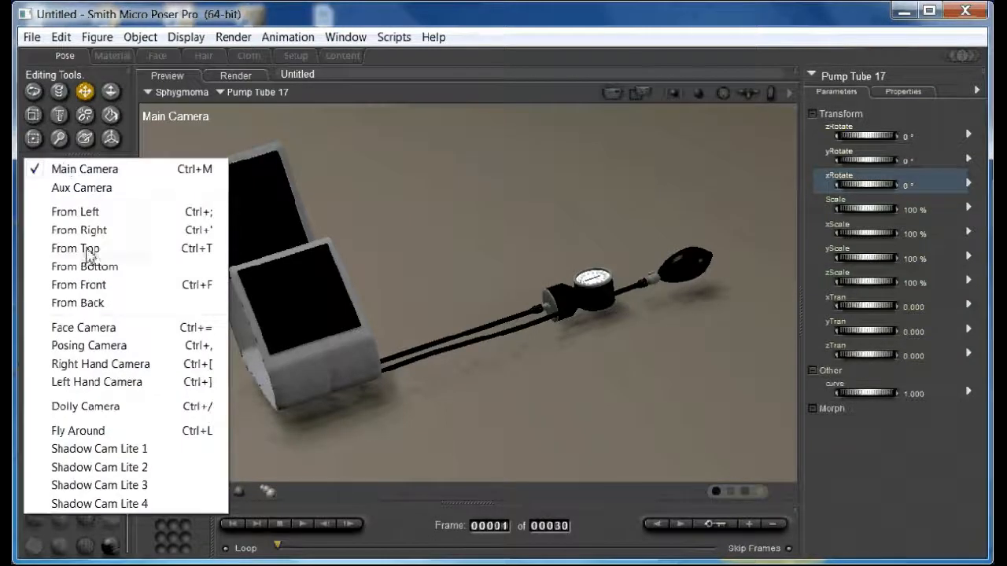
pyautogui.click(89, 251)
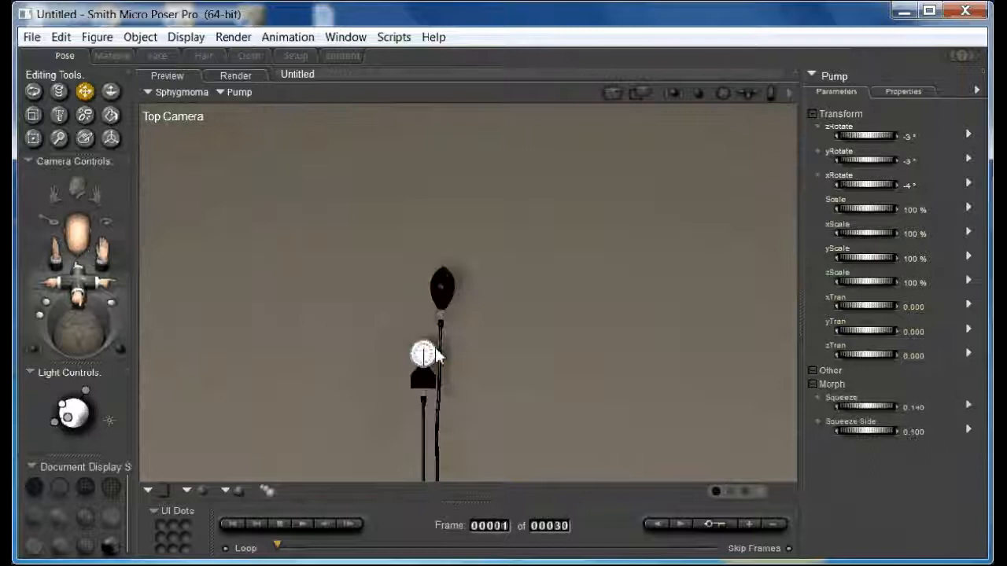
pyautogui.moveTo(435, 346); pyautogui.dragTo(479, 343)
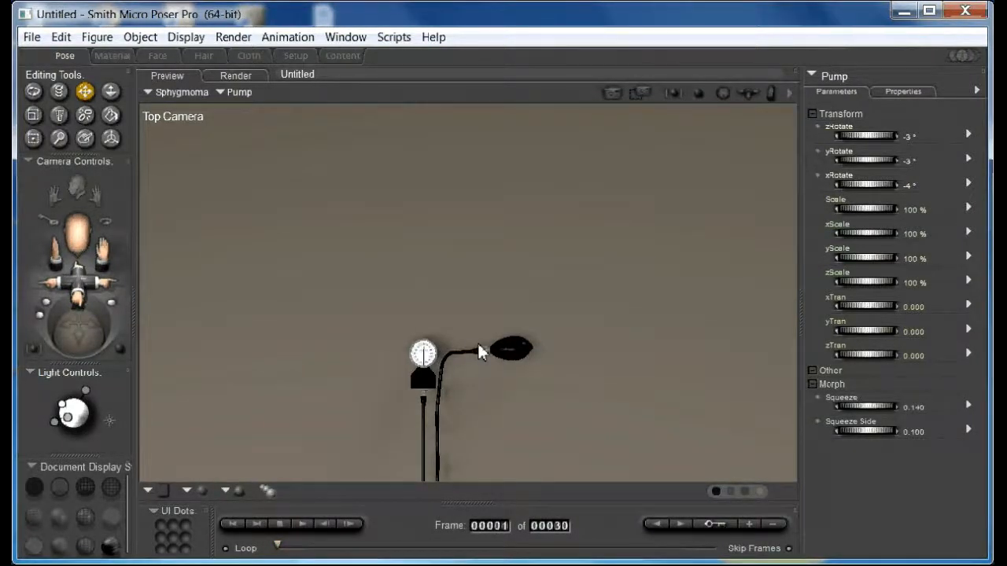
pyautogui.moveTo(424, 416); pyautogui.dragTo(416, 476)
pyautogui.click(437, 417)
pyautogui.moveTo(435, 410); pyautogui.dragTo(439, 417)
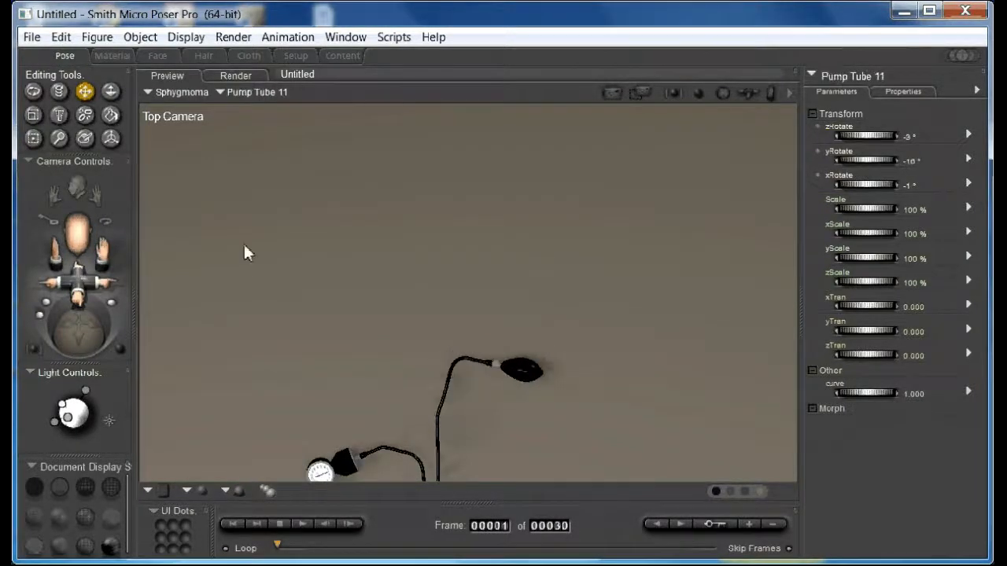
# Lift the middle sections of the pump tube off the floor with the Translate In/Out tool.
pyautogui.click(111, 92)
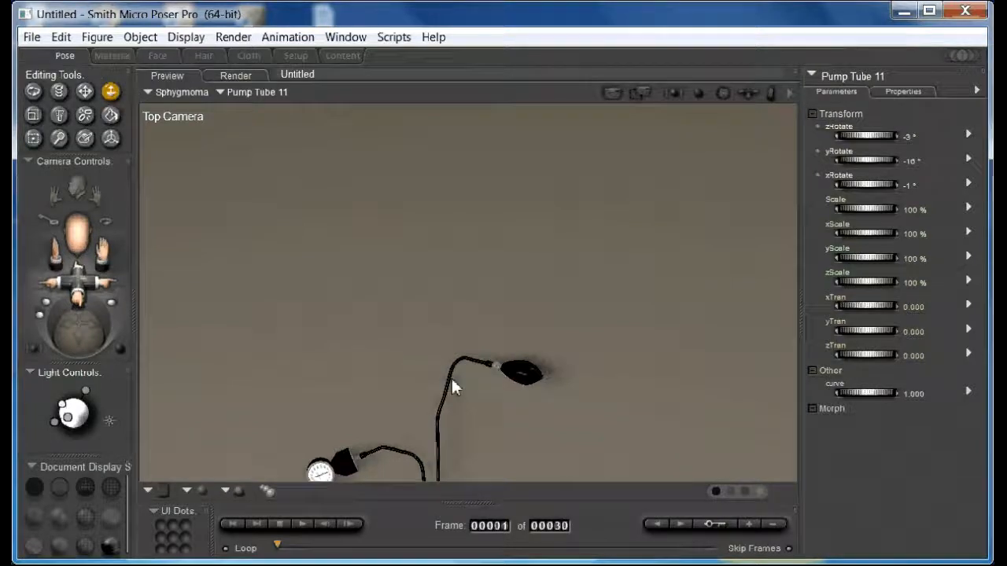
pyautogui.moveTo(450, 376); pyautogui.dragTo(456, 387)
pyautogui.hotkey('ctrl', 'z')
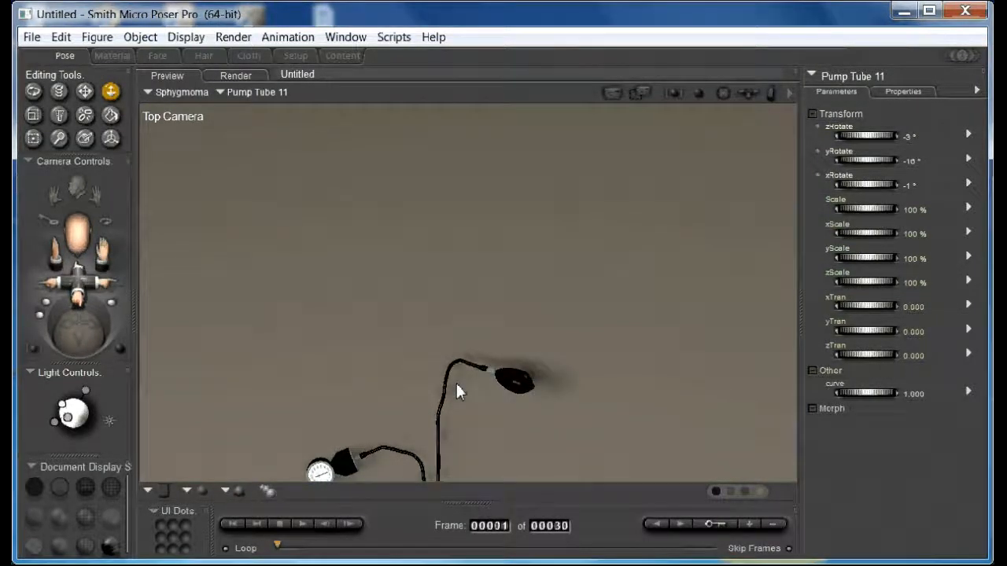
pyautogui.moveTo(86, 291); pyautogui.dragTo(88, 288)
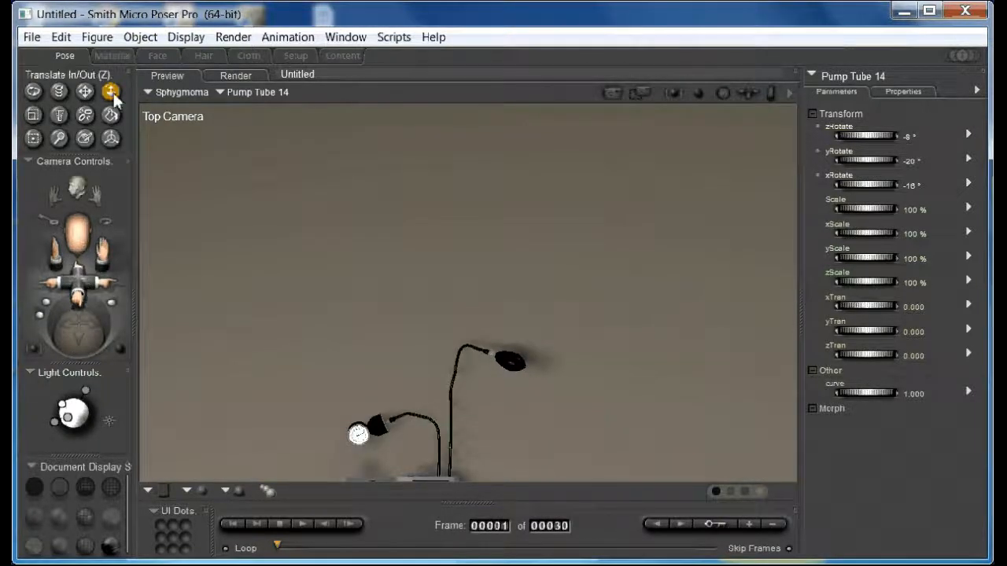
pyautogui.click(111, 92)
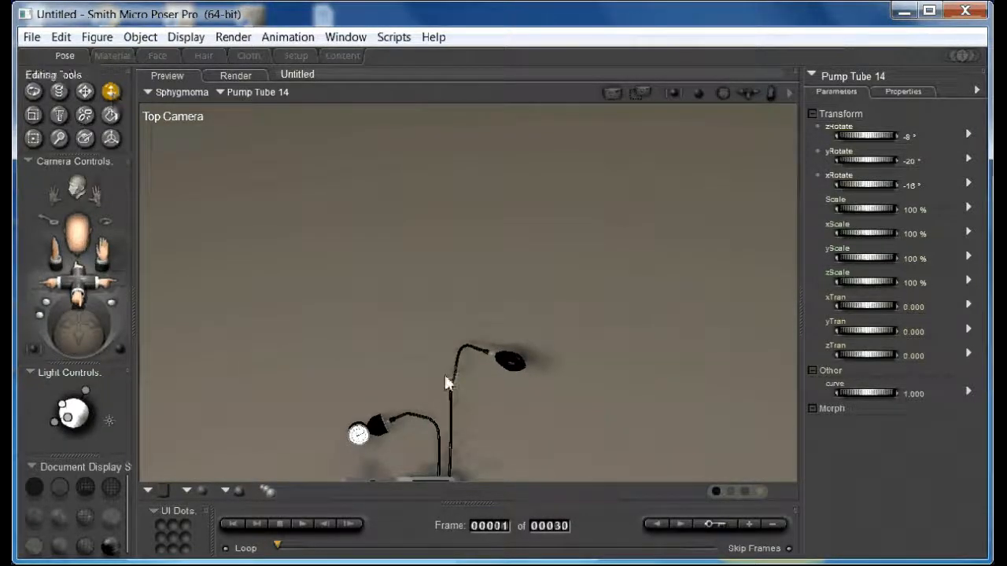
pyautogui.moveTo(444, 375)
pyautogui.mouseDown()
pyautogui.moveTo(455, 393)
pyautogui.moveTo(456, 381)
pyautogui.mouseUp()
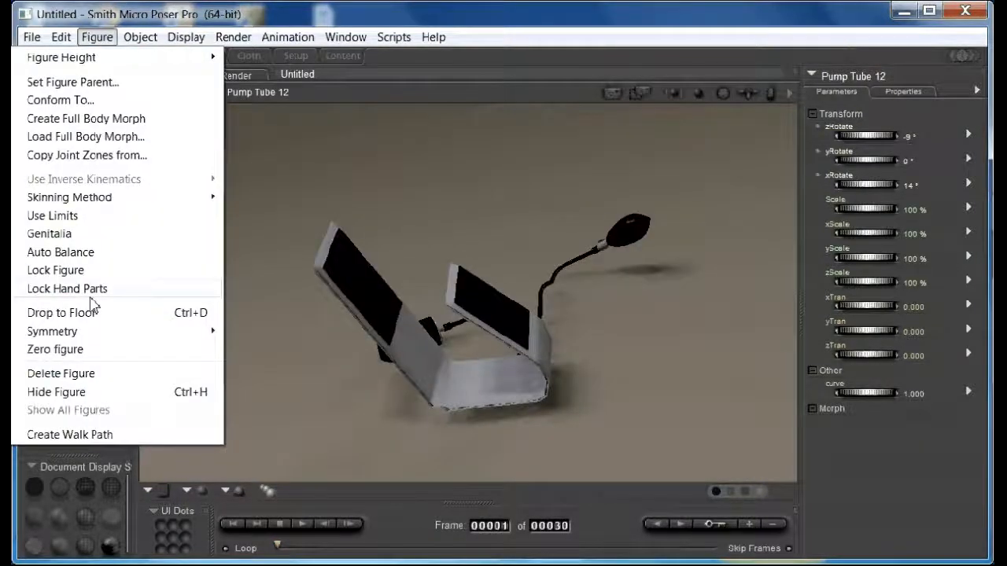
# Zero the sphygmomanometer figure to reset its pose.
pyautogui.click(86, 349)
pyautogui.moveTo(79, 319); pyautogui.dragTo(75, 352)
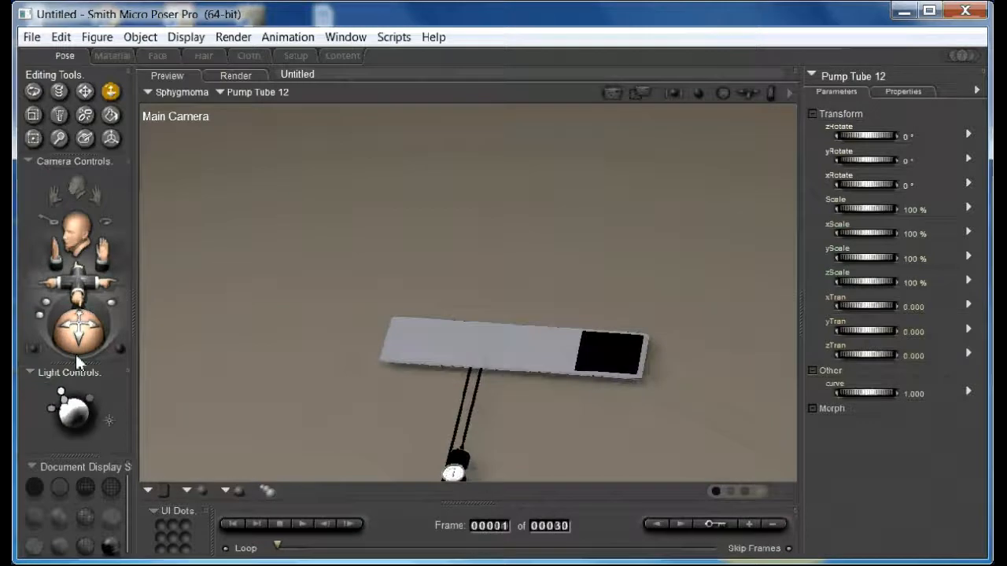
pyautogui.moveTo(103, 261); pyautogui.dragTo(109, 249)
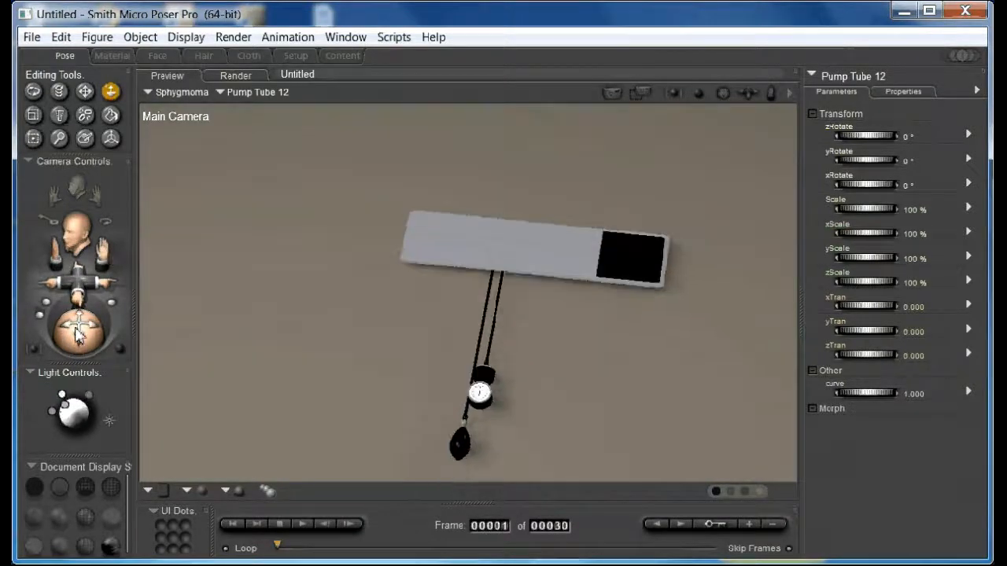
# Try out the cuff's Inflate control on the figure's Body and return it to 0.
pyautogui.moveTo(77, 333); pyautogui.dragTo(209, 417)
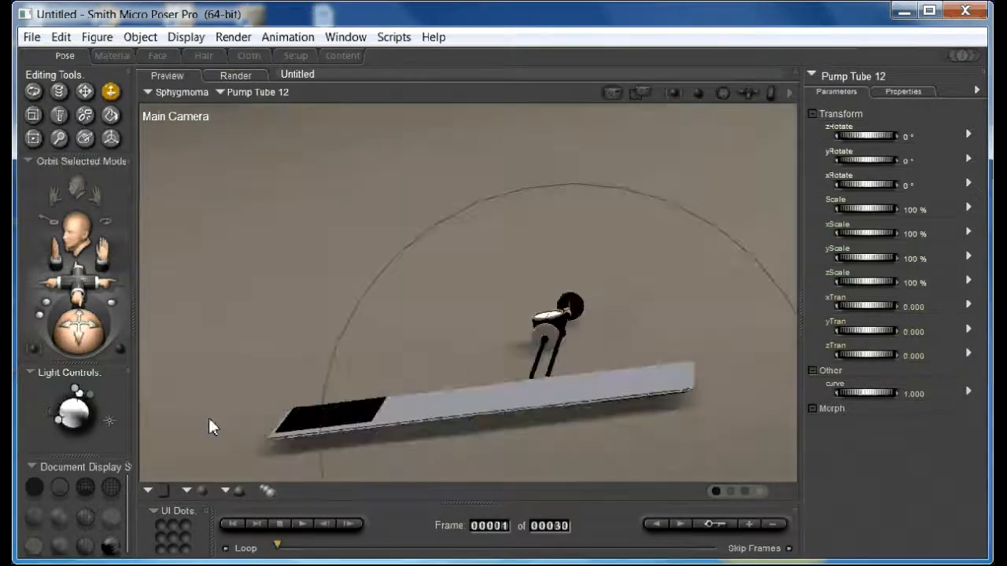
pyautogui.click(523, 403)
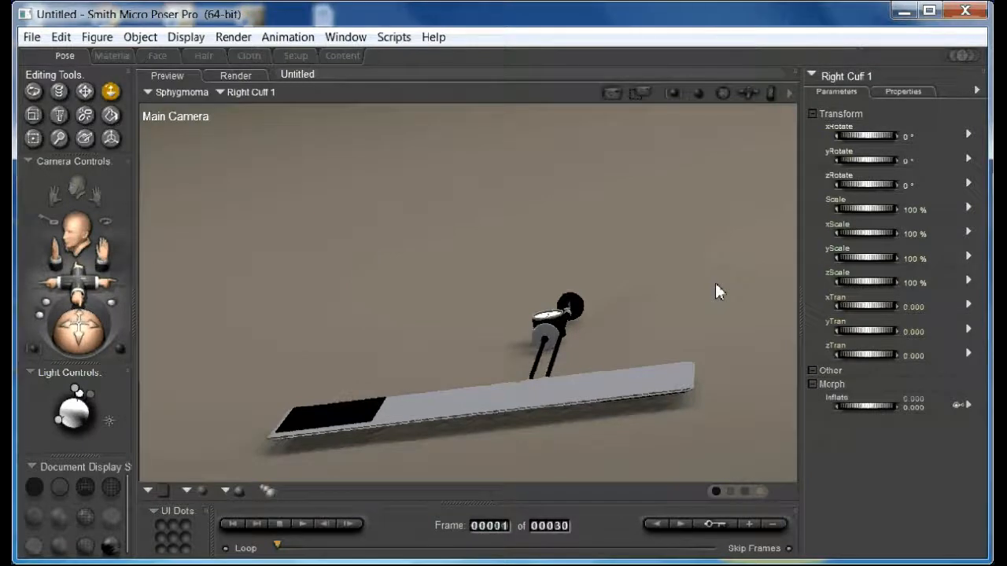
pyautogui.click(845, 76)
pyautogui.click(848, 84)
pyautogui.moveTo(866, 395); pyautogui.dragTo(990, 390)
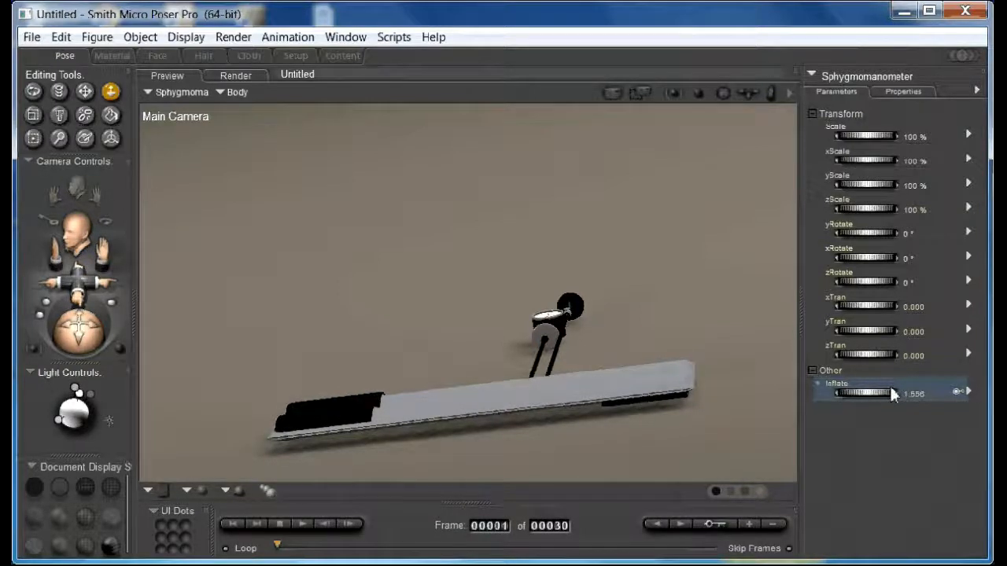
pyautogui.moveTo(891, 388); pyautogui.dragTo(954, 389)
pyautogui.moveTo(953, 389); pyautogui.dragTo(925, 384)
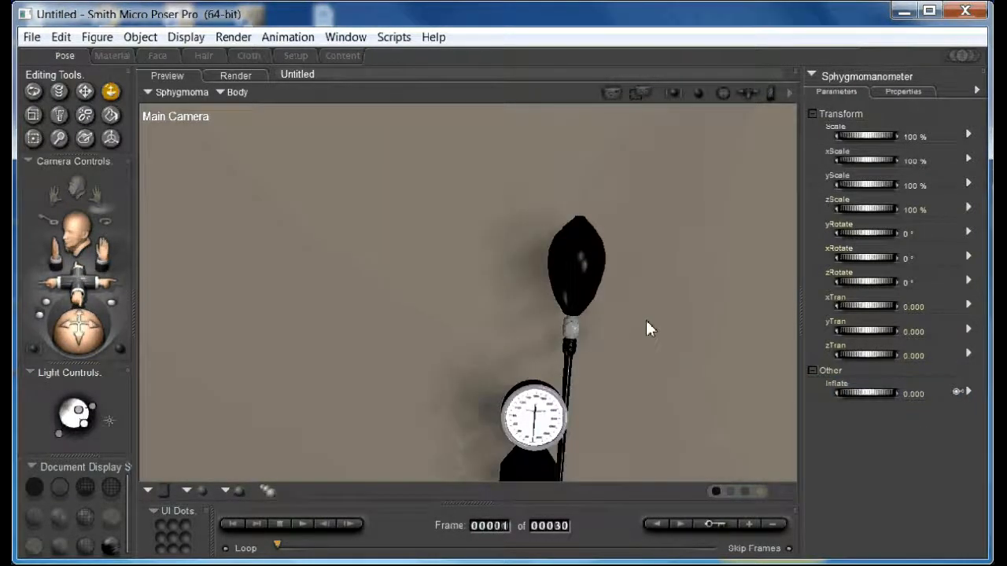
# Squeeze the pump bulb with Squeeze at 0.400 and Squeeze Side at 0.100.
pyautogui.click(592, 271)
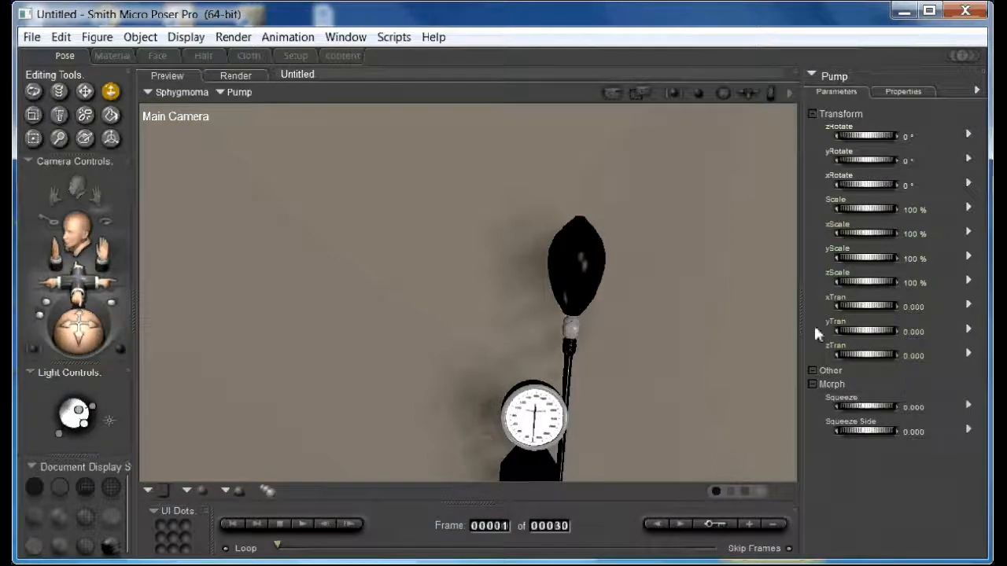
pyautogui.moveTo(888, 407); pyautogui.dragTo(848, 430)
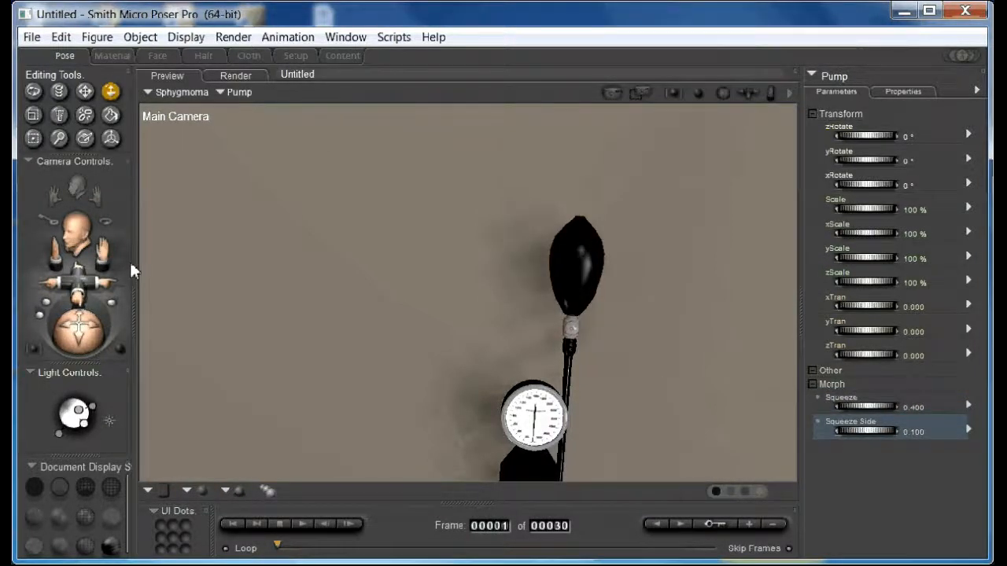
# Frame the gauge closely and set the Meter's Meter Reading to 160.
pyautogui.moveTo(102, 252); pyautogui.dragTo(98, 242)
pyautogui.moveTo(79, 280); pyautogui.dragTo(86, 300)
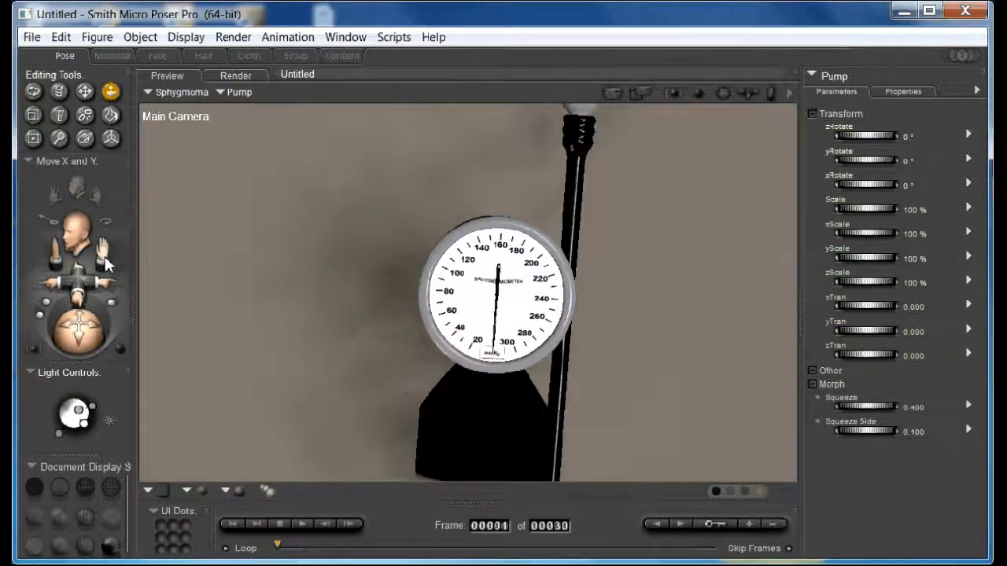
pyautogui.moveTo(106, 265); pyautogui.dragTo(108, 240)
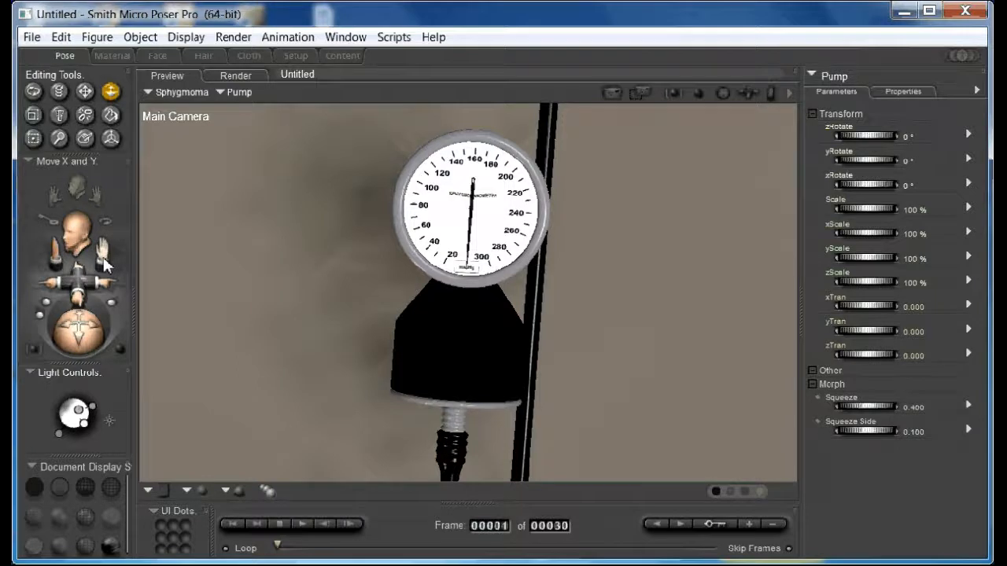
pyautogui.click(428, 337)
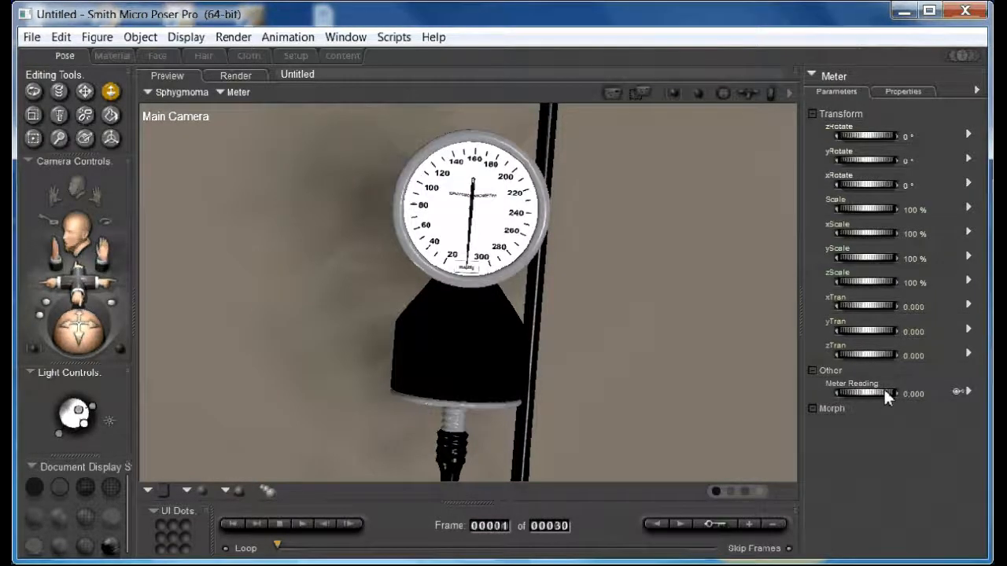
pyautogui.click(915, 394)
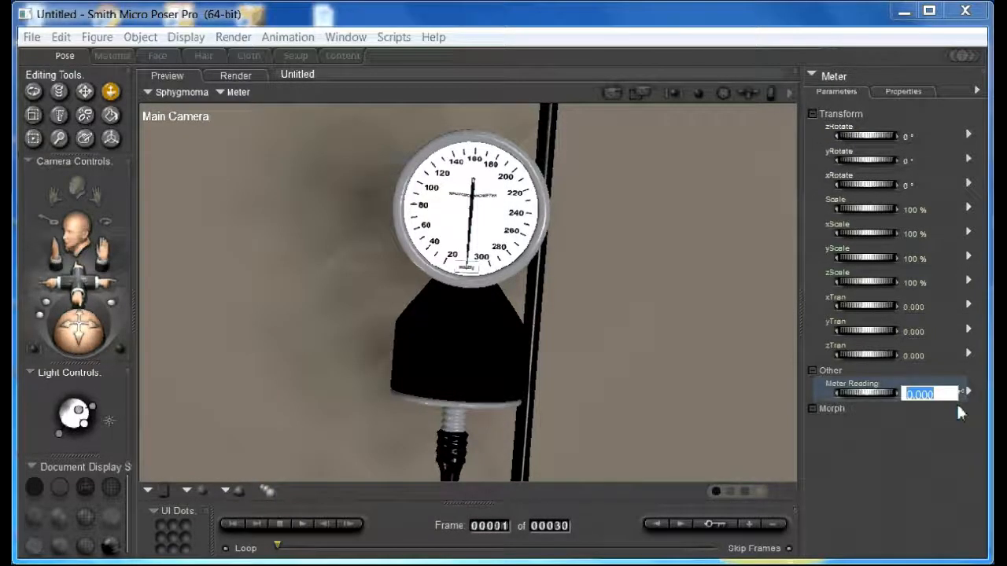
pyautogui.write('160')
pyautogui.press('Return')
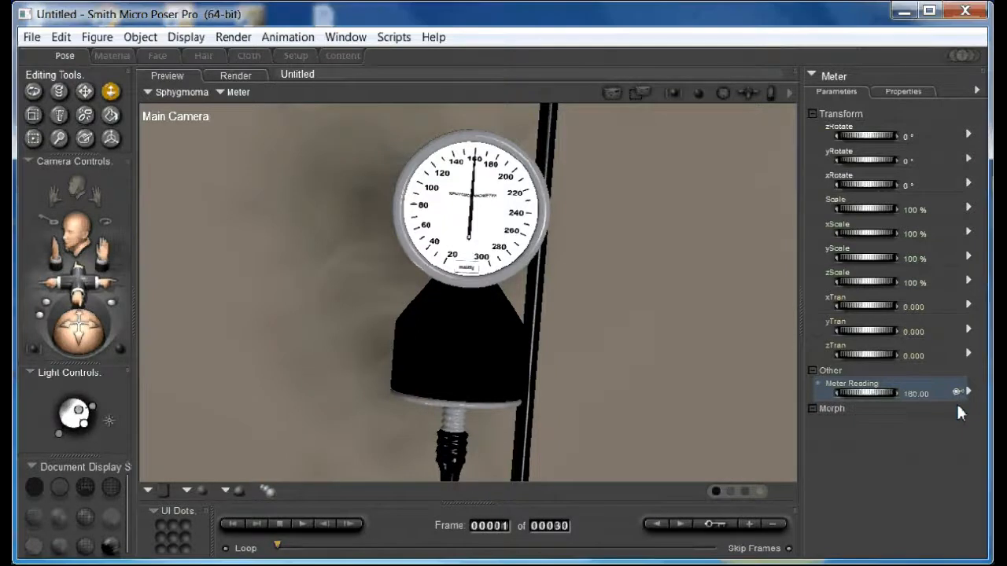
# Try Meter Reading values of 80 and 300 on the gauge.
pyautogui.click(921, 396)
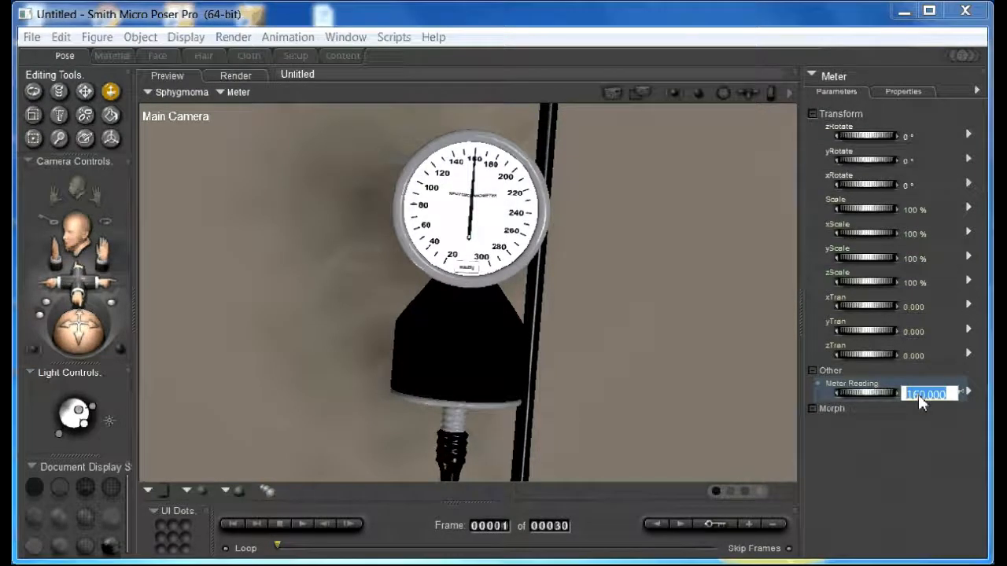
pyautogui.write('80')
pyautogui.press('Return')
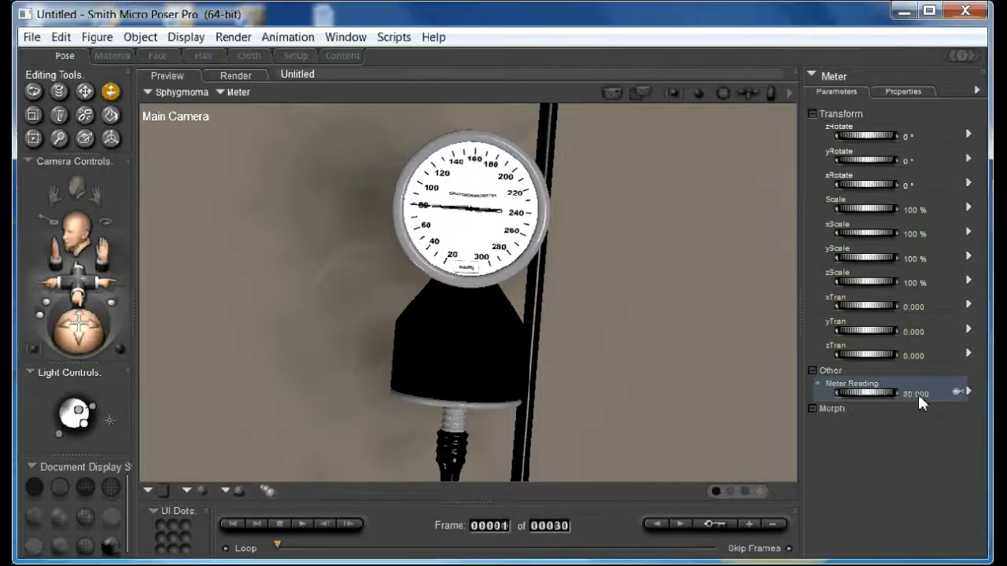
pyautogui.click(919, 395)
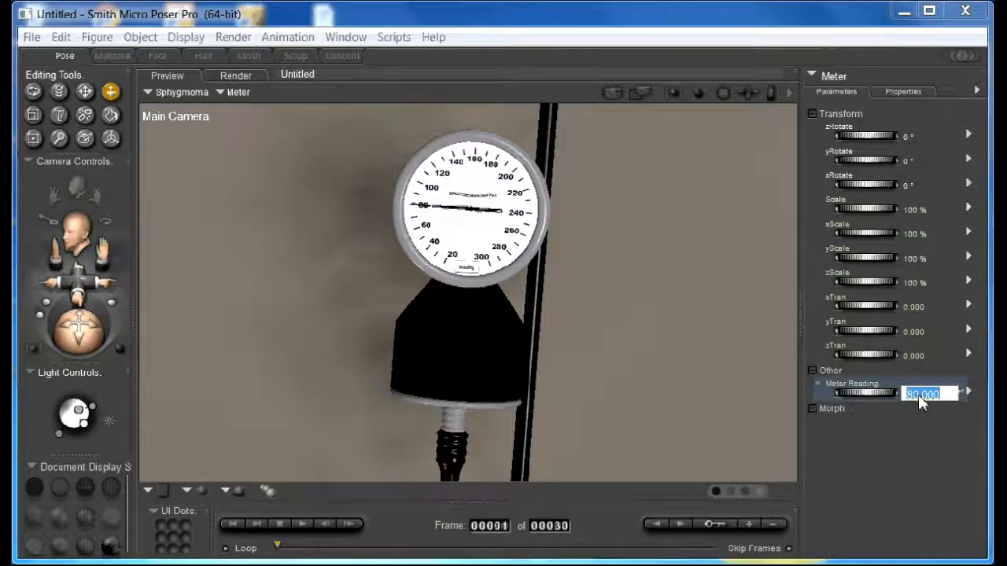
pyautogui.write('300')
pyautogui.press('Return')
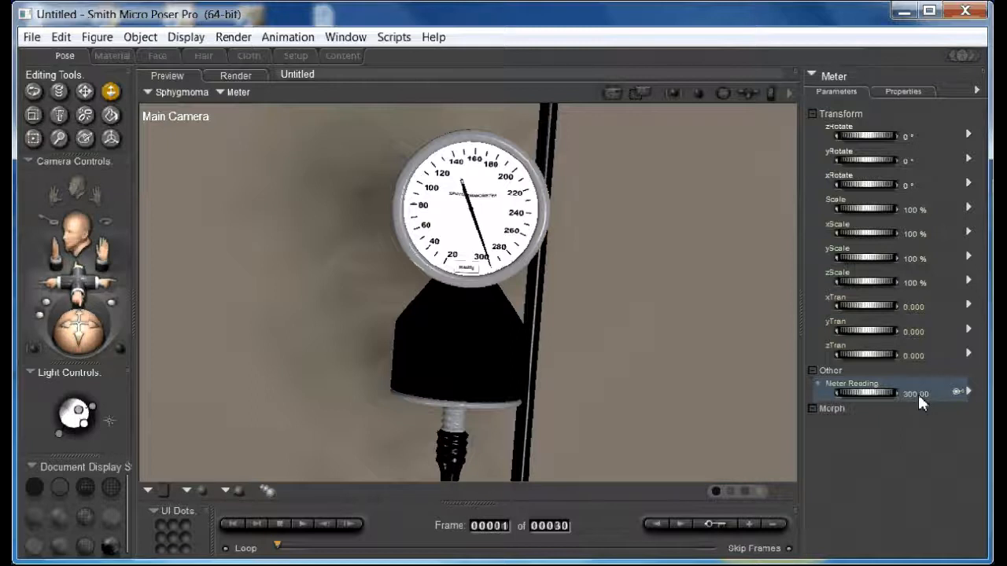
# Set the Meter Reading back to 0 and rotate the gauge needle itself to a Turn Dial value of 1°.
pyautogui.click(919, 395)
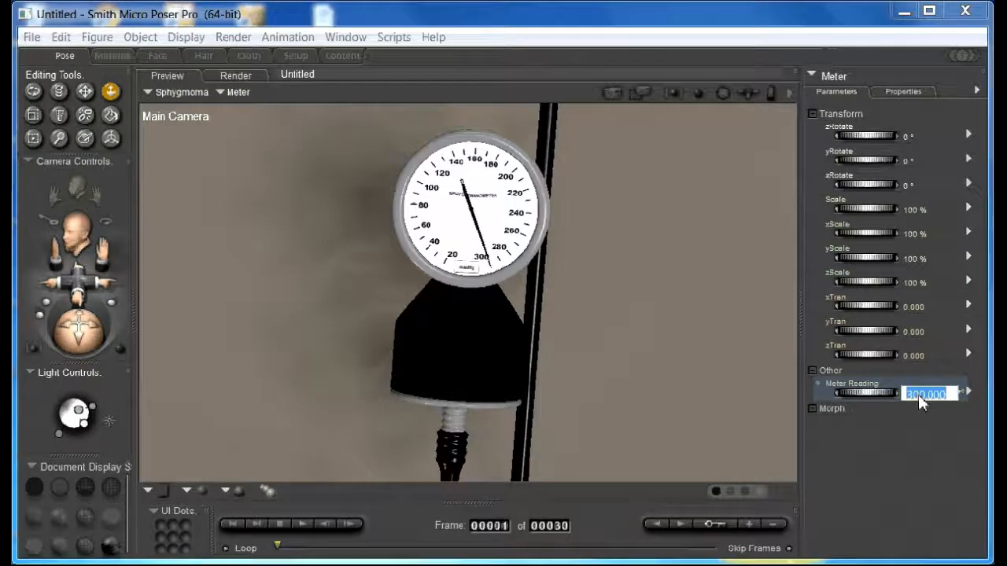
pyautogui.write('0')
pyautogui.press('Return')
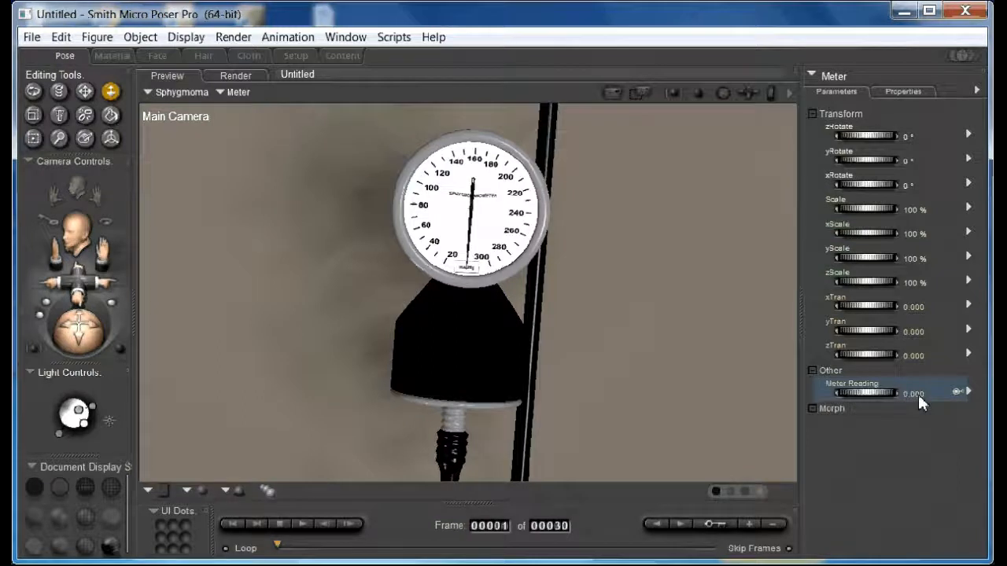
pyautogui.click(472, 229)
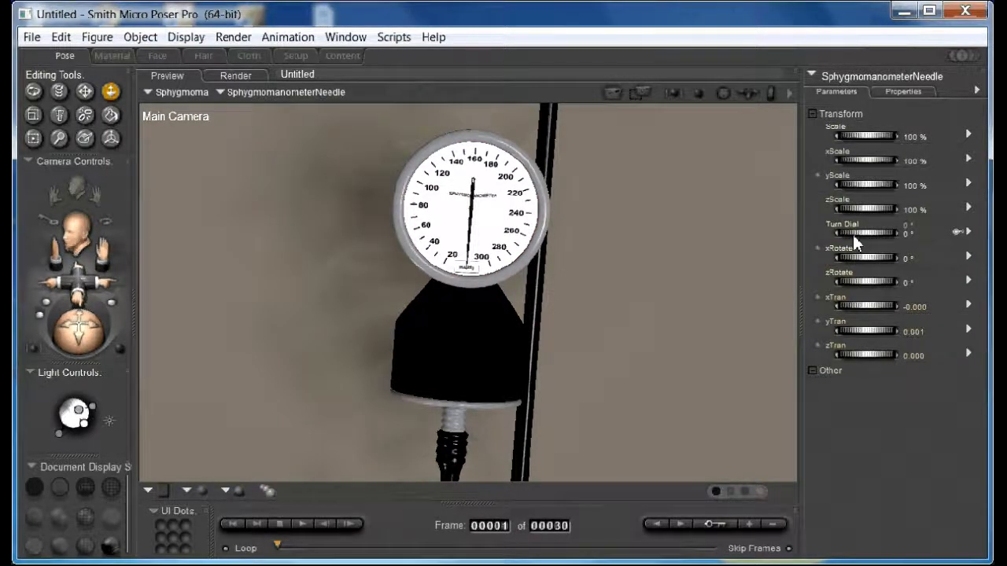
pyautogui.moveTo(853, 234); pyautogui.dragTo(890, 229)
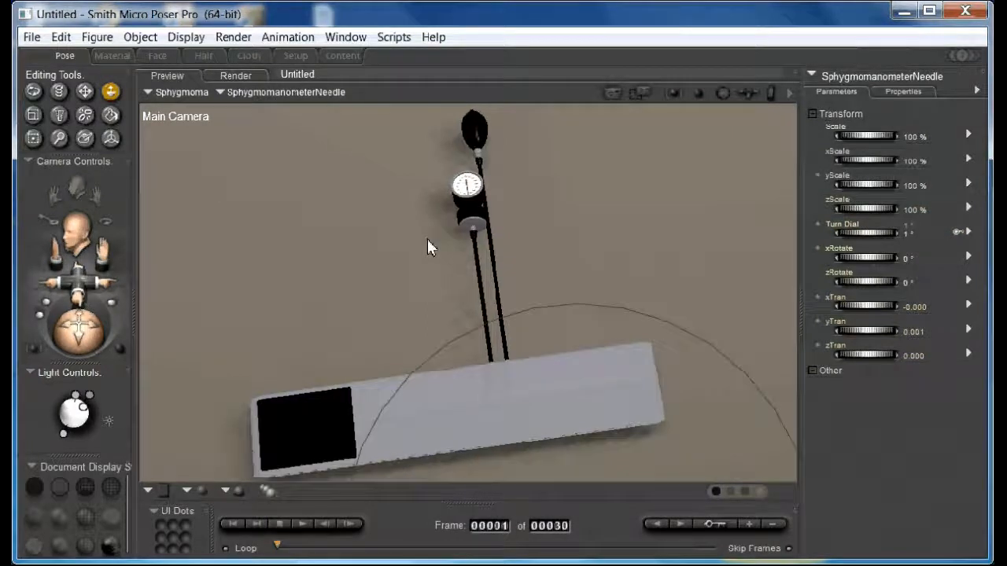
# Render the whole figure, and open the Sphygmomanometer folder in the library's materials.
pyautogui.click(616, 94)
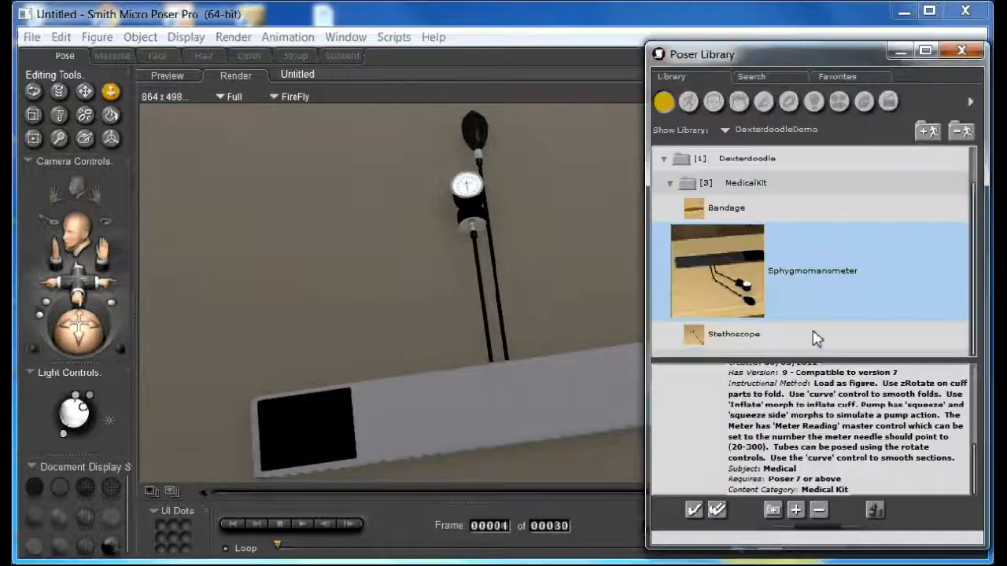
pyautogui.click(862, 101)
pyautogui.scroll(-1, 815, 263)
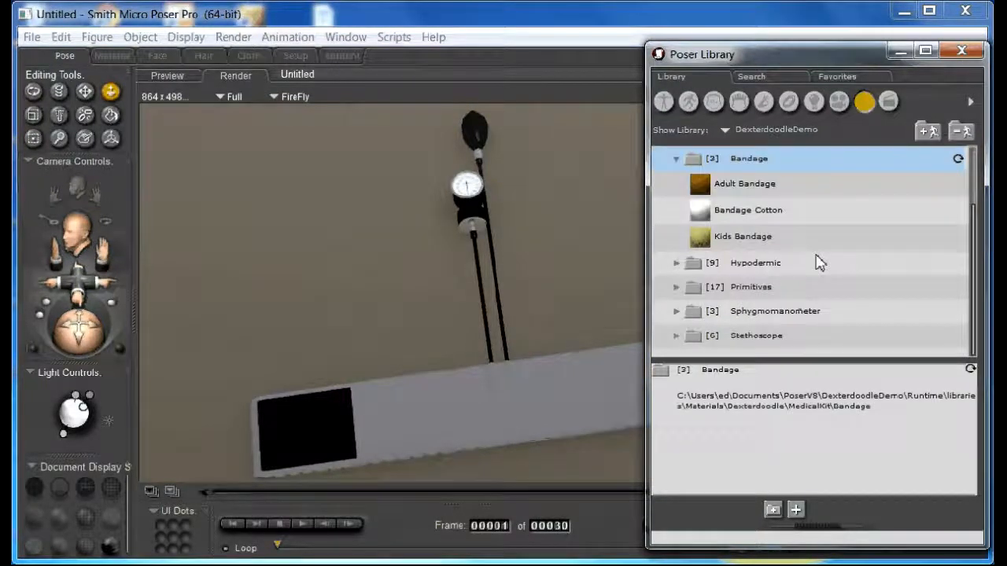
pyautogui.click(678, 314)
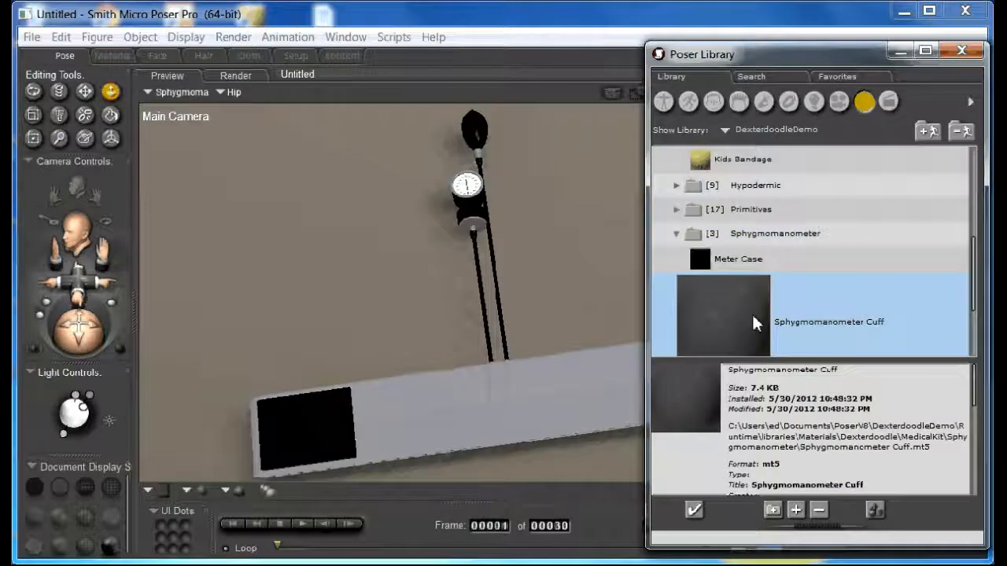
# Apply the Sphygmomanometer Cuff material to the figure's Cuff material zone and render the scene.
pyautogui.scroll(-2, 753, 317)
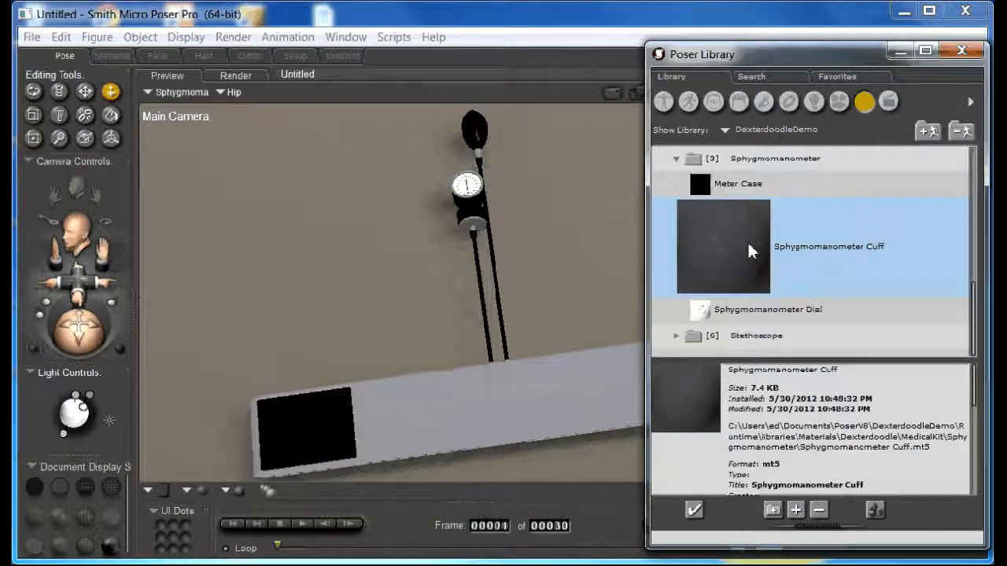
pyautogui.doubleClick(750, 250)
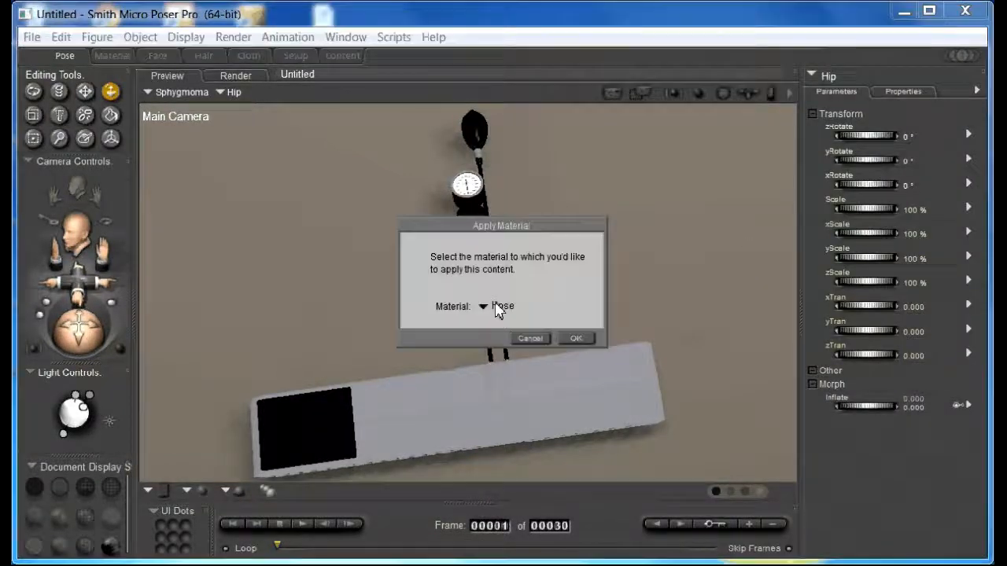
pyautogui.click(497, 306)
pyautogui.click(516, 368)
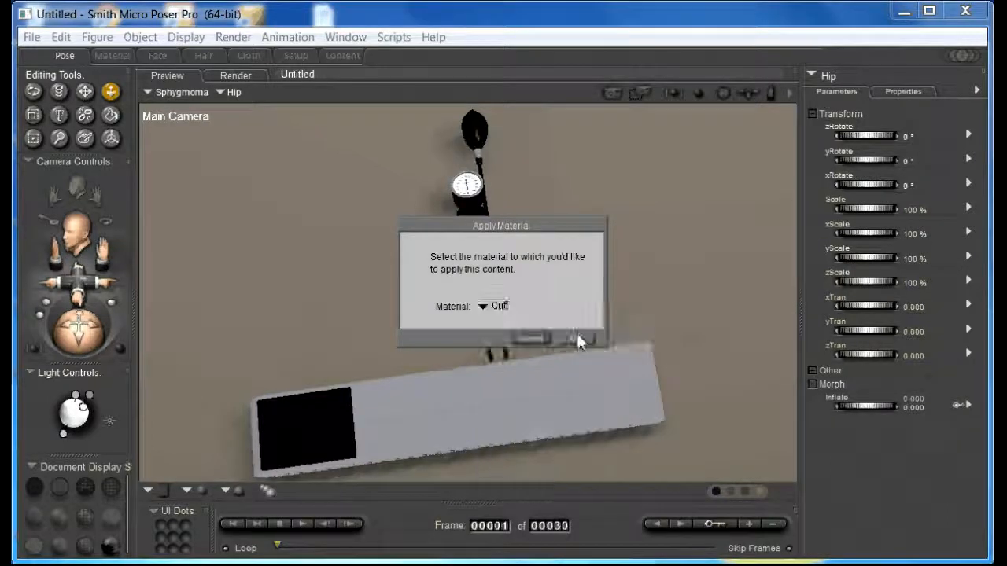
pyautogui.click(576, 338)
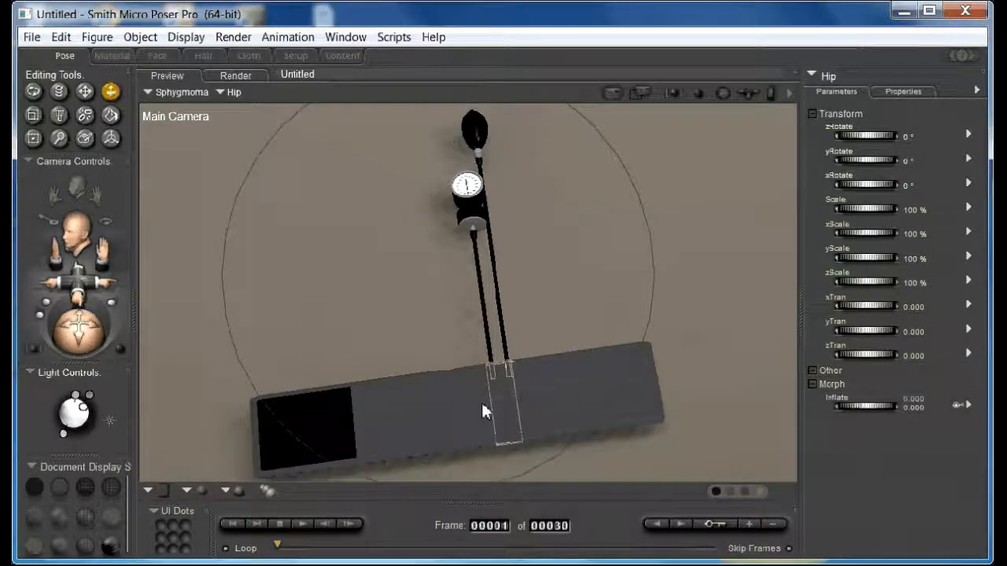
pyautogui.hotkey('ctrl', 'r')
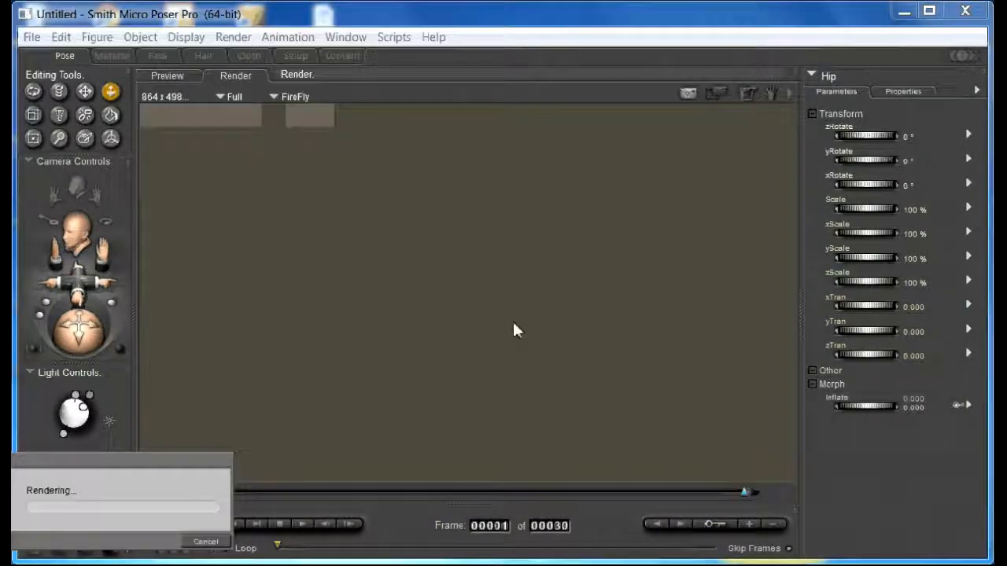